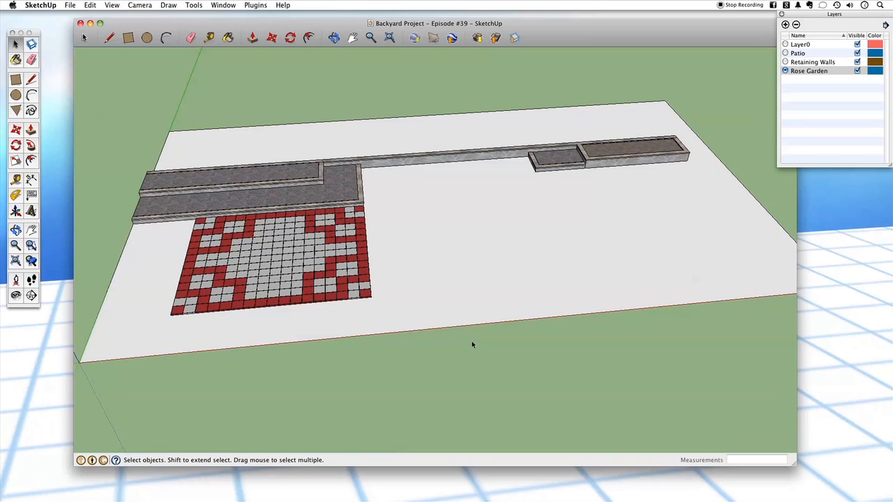
Step: Examine the ground plane, tiled patio and retaining walls by selecting each, review the layer list and close the Layers window
middle_click_drag(509, 355, 476, 321)
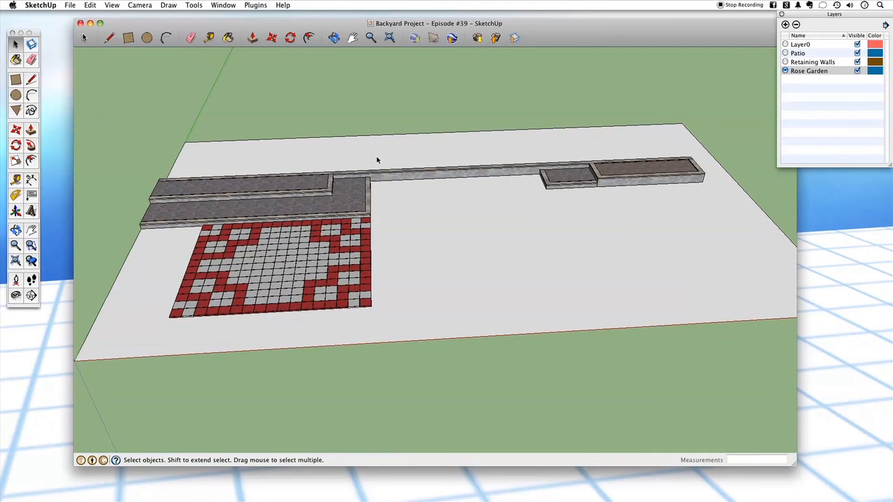
left_click(502, 277)
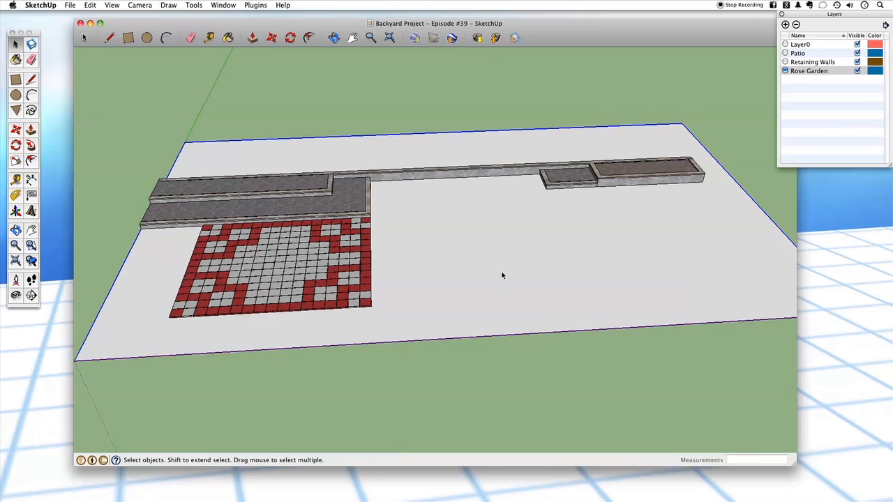
left_click(347, 261)
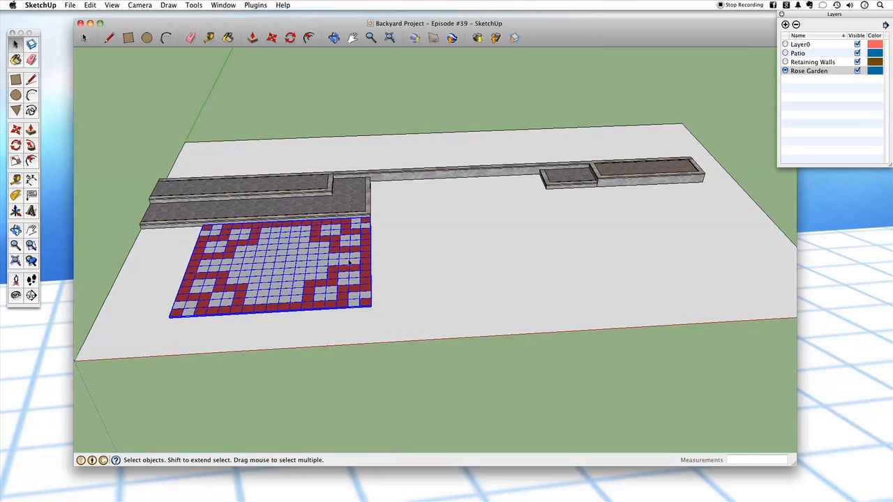
left_click(350, 194)
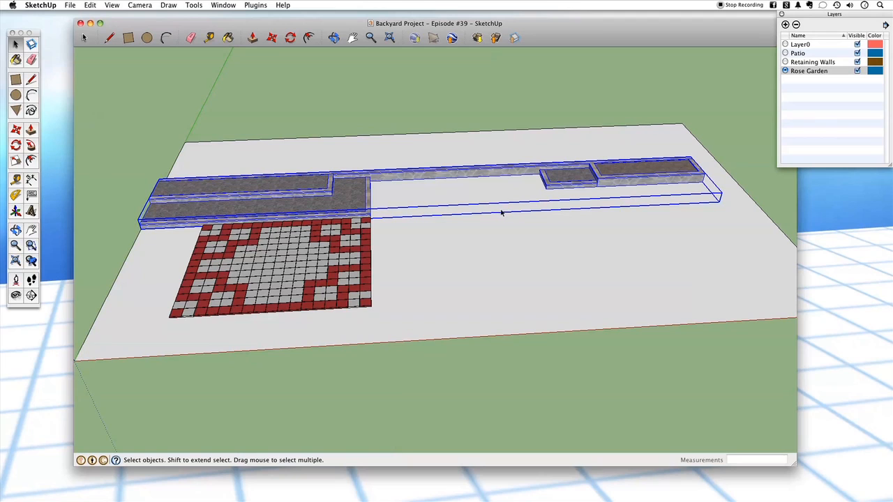
left_click(493, 367)
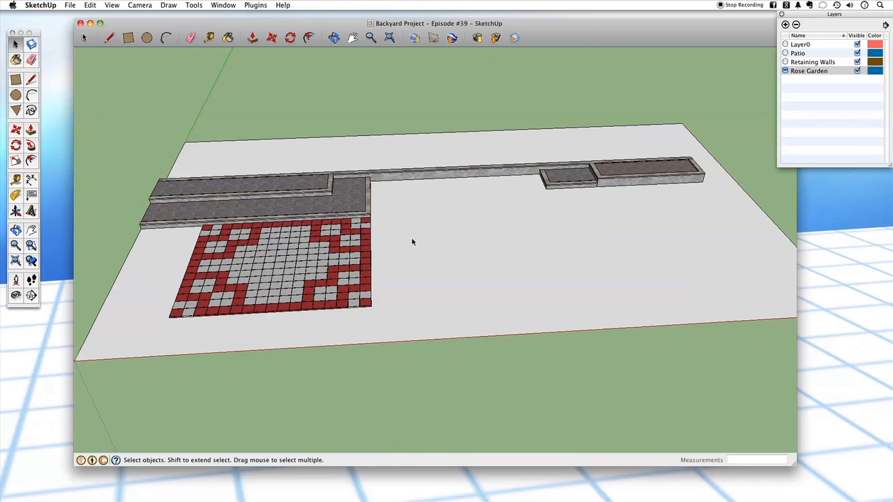
left_click(366, 263)
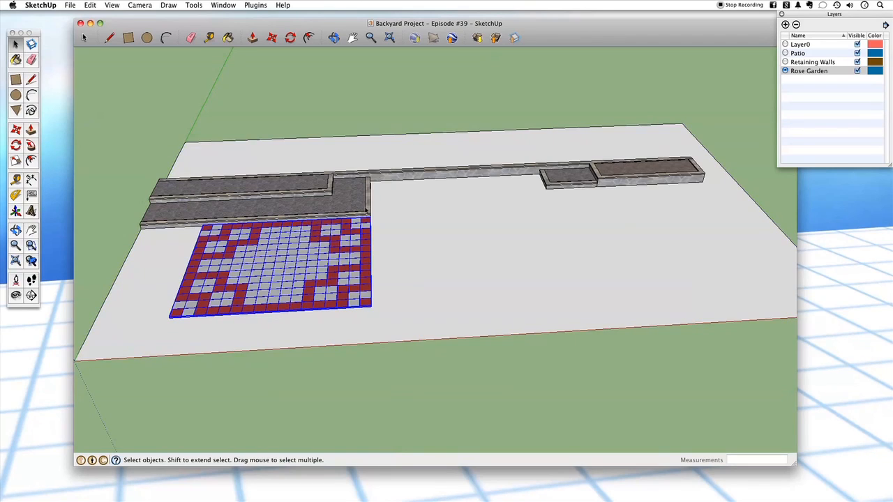
left_click(362, 207)
left_click(438, 353)
scroll(461, 347, "up", 1)
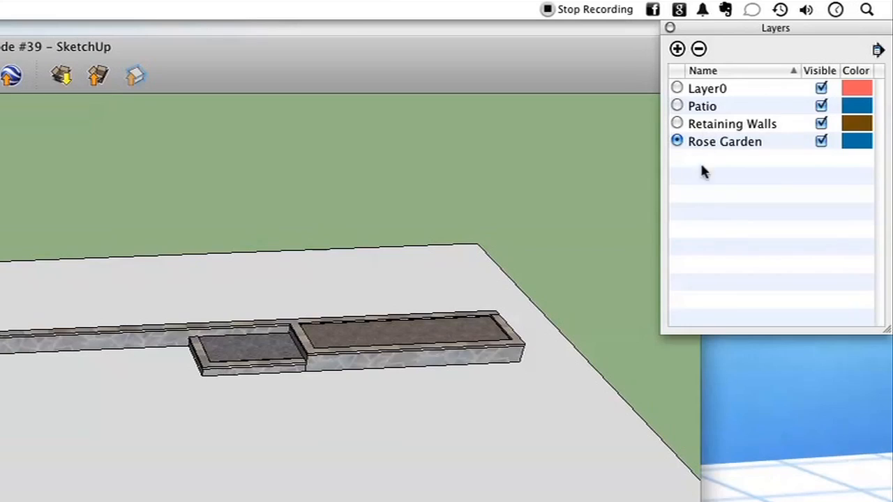
left_click(670, 27)
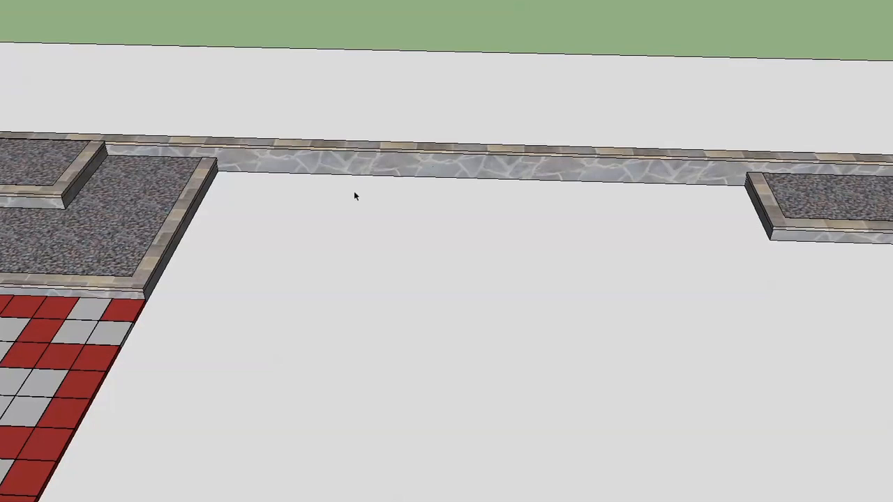
Step: Measure the distance between the facing sides of the two raised beds in front of the retaining wall
key("t")
left_click(208, 188)
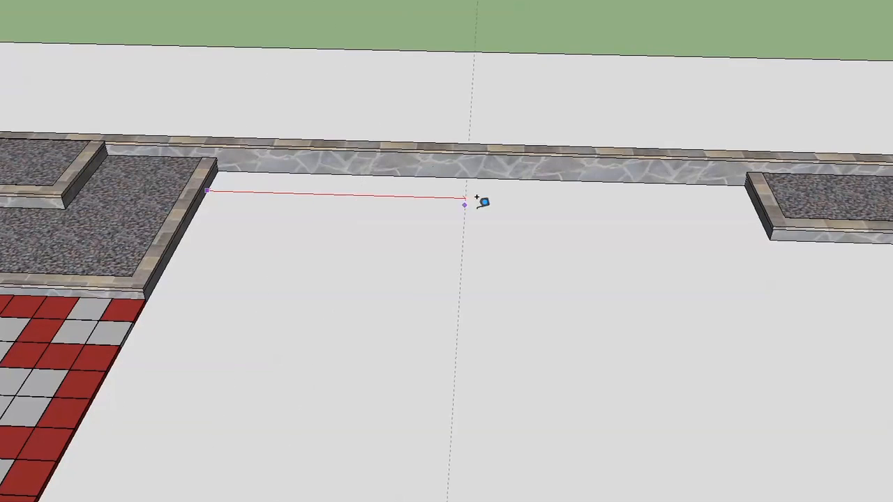
left_click(760, 201)
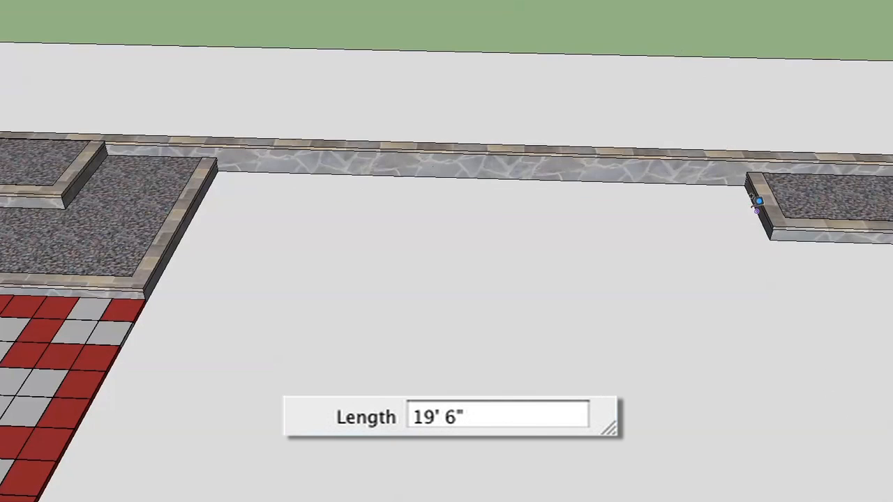
Step: Place a guide on the ground parallel to the long retaining wall, 224 inches out from its base
key("Page_Down")
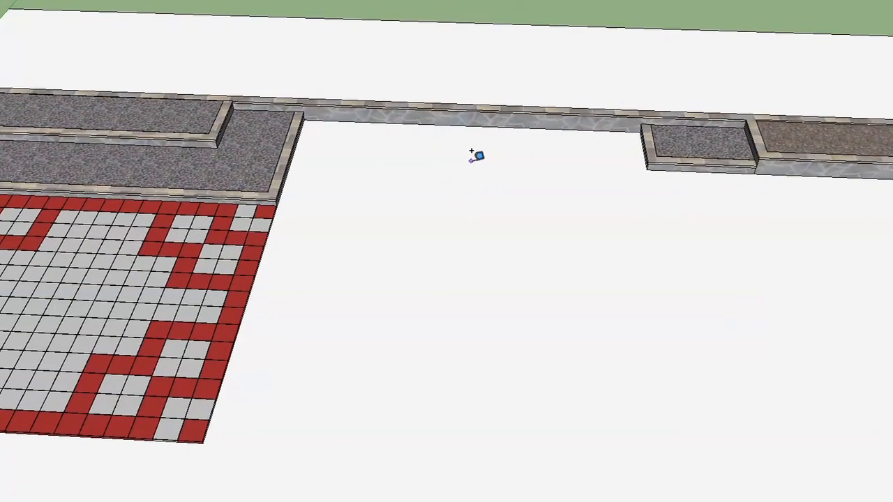
left_click(470, 126)
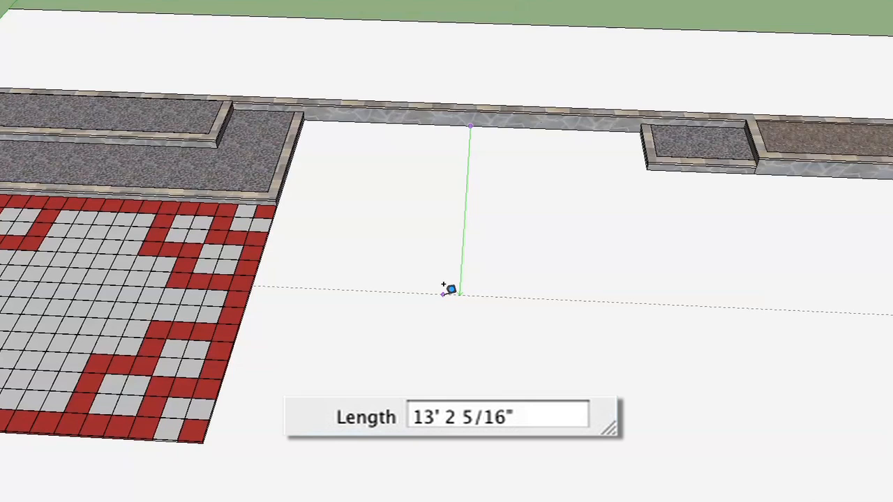
type("224")
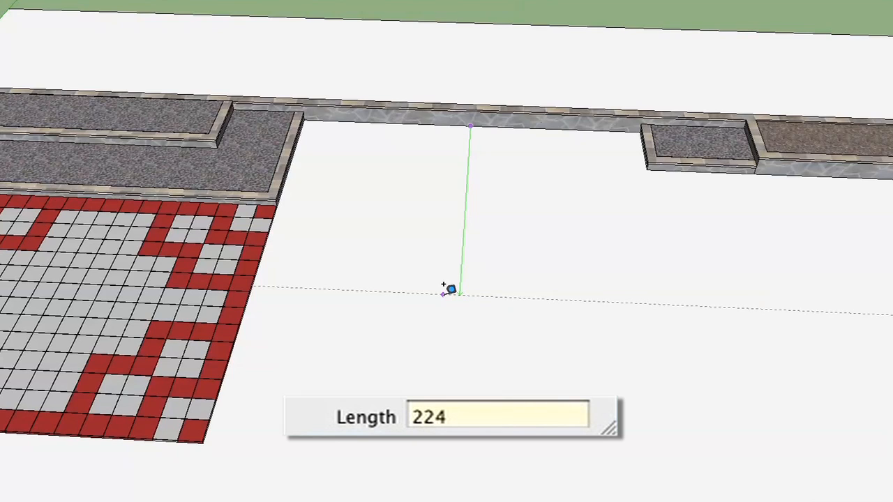
key("Return")
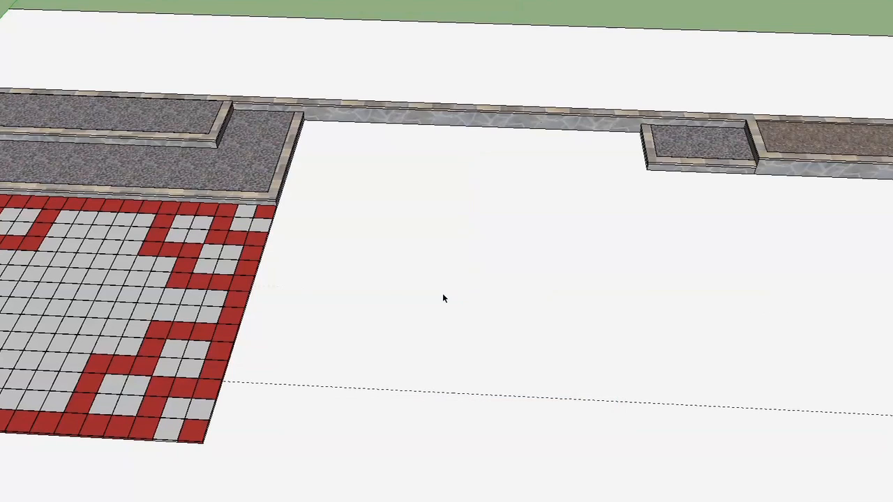
Step: Draw a 19.5' by 224-inch rectangle on the ground, starting where the large bed beside the patio meets the back wall
scroll(273, 372, "down", 5)
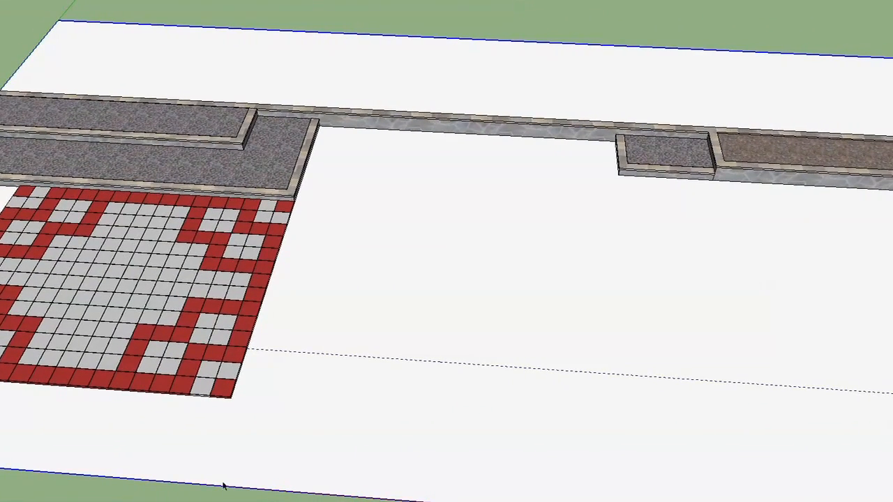
scroll(339, 367, "up", 3)
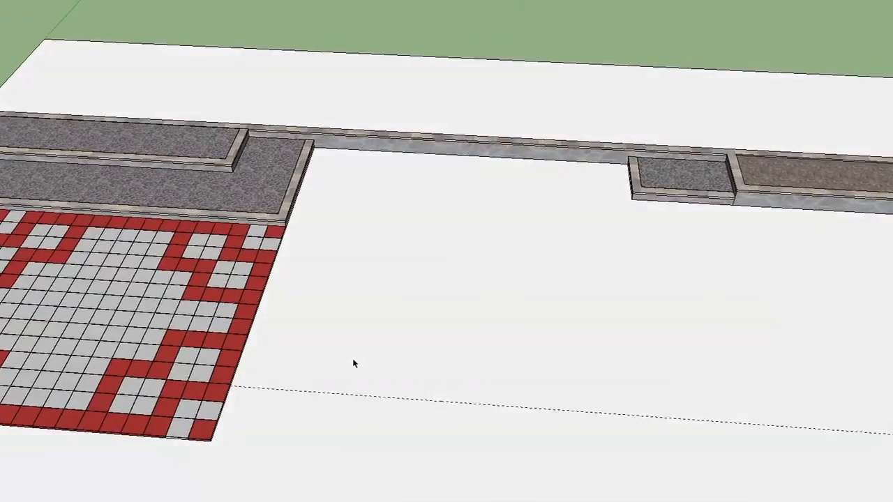
scroll(355, 356, "up", 4)
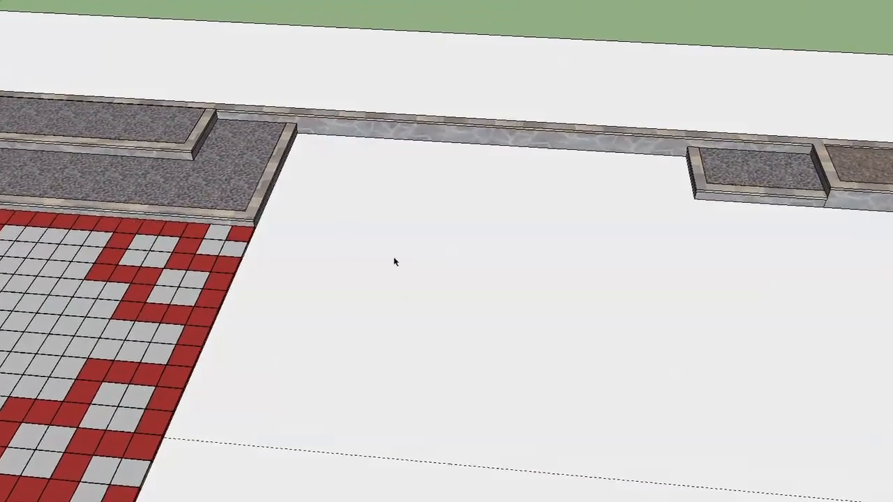
scroll(373, 332, "down", 1)
scroll(370, 255, "up", 2)
scroll(357, 265, "down", 2)
scroll(355, 266, "up", 4)
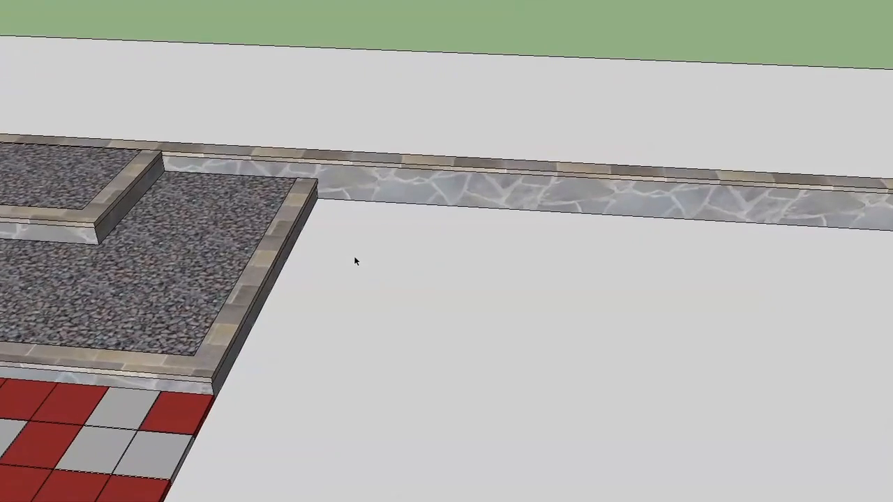
left_click(314, 192)
scroll(500, 323, "up", 3)
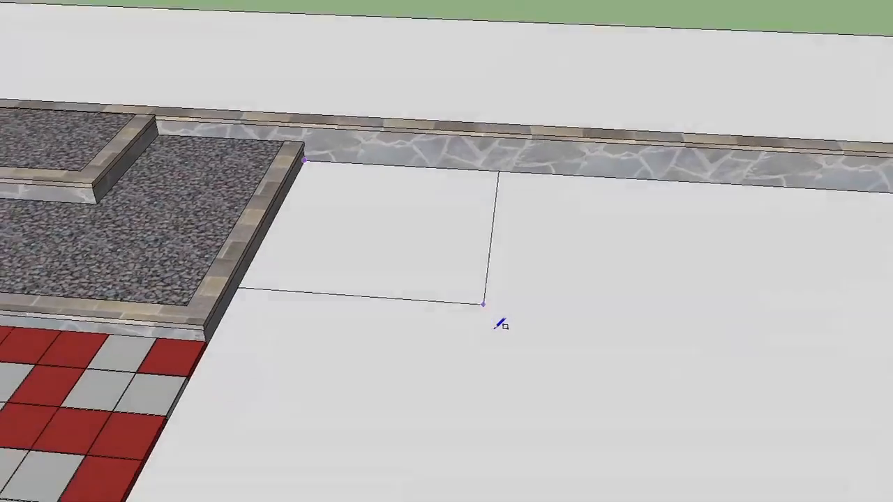
scroll(508, 313, "down", 5)
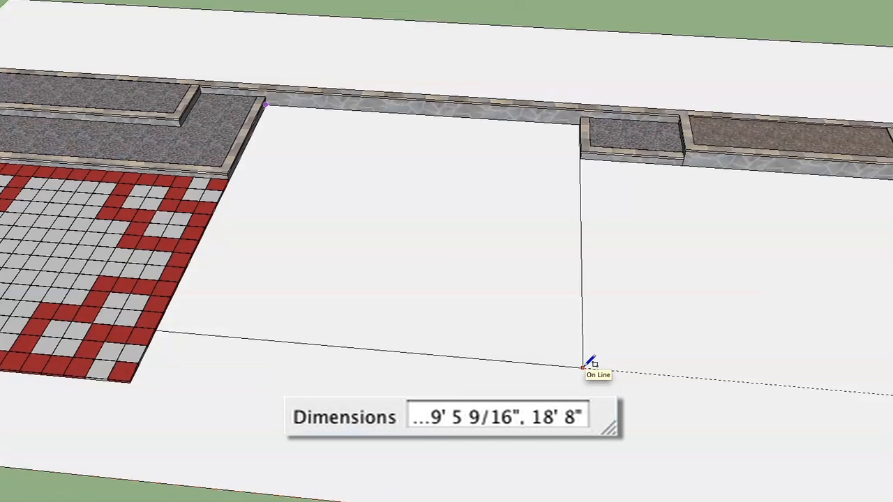
type("19")
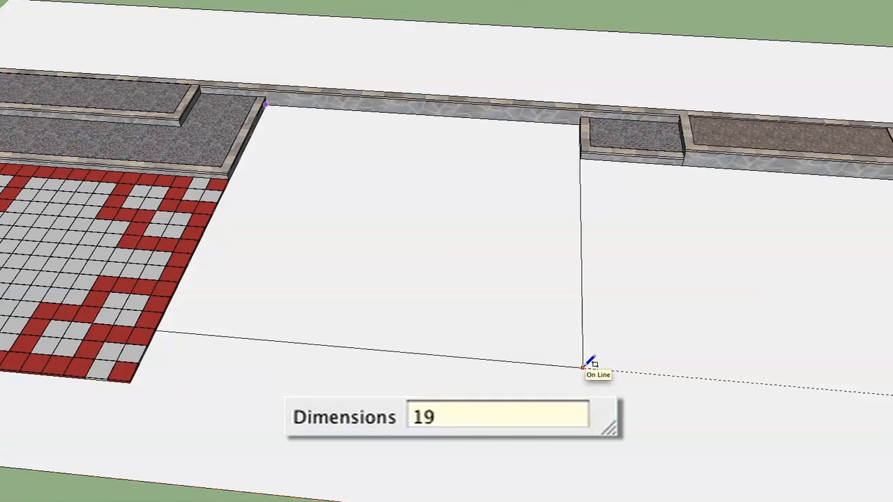
type(".5',224")
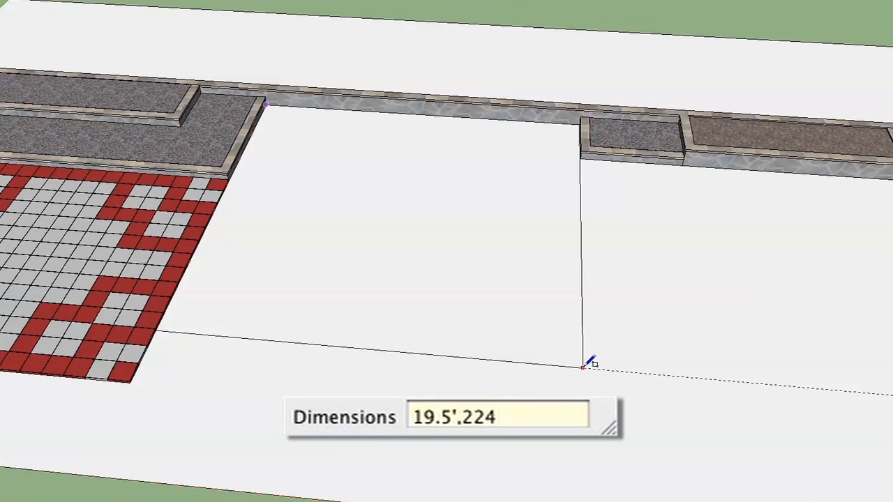
key("Return")
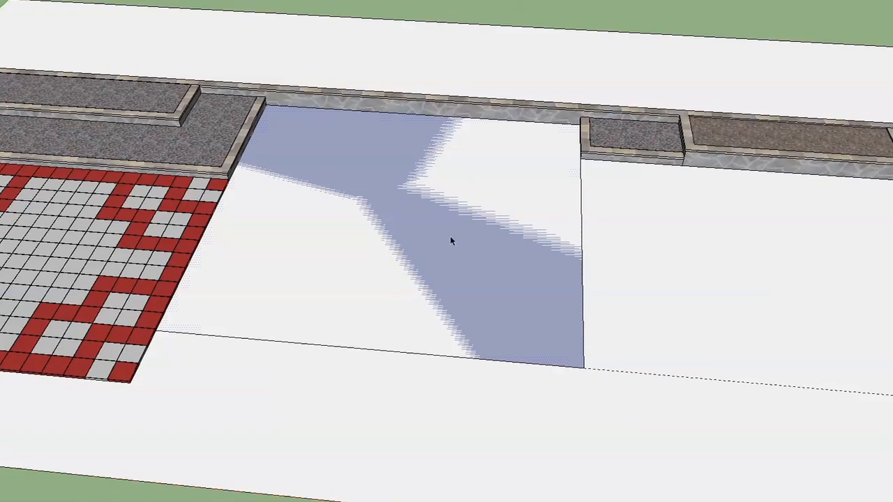
Step: Examine the overlap between the new rectangle and the ground plane by selecting each face
middle_click_drag(459, 274, 430, 343)
left_click(321, 477)
left_click(425, 307)
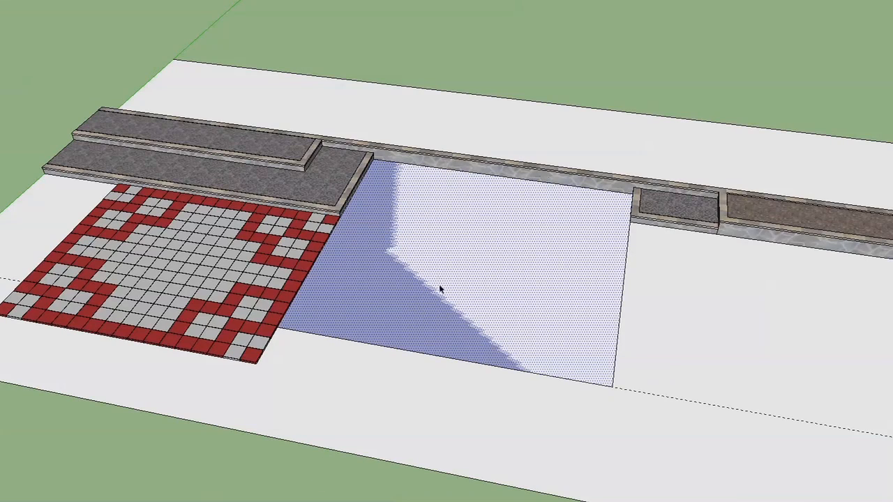
left_click(336, 382)
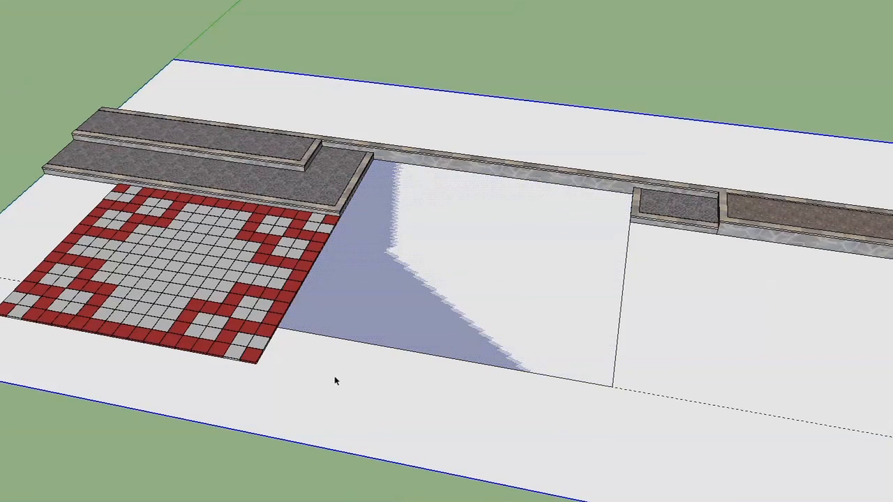
left_click(258, 483)
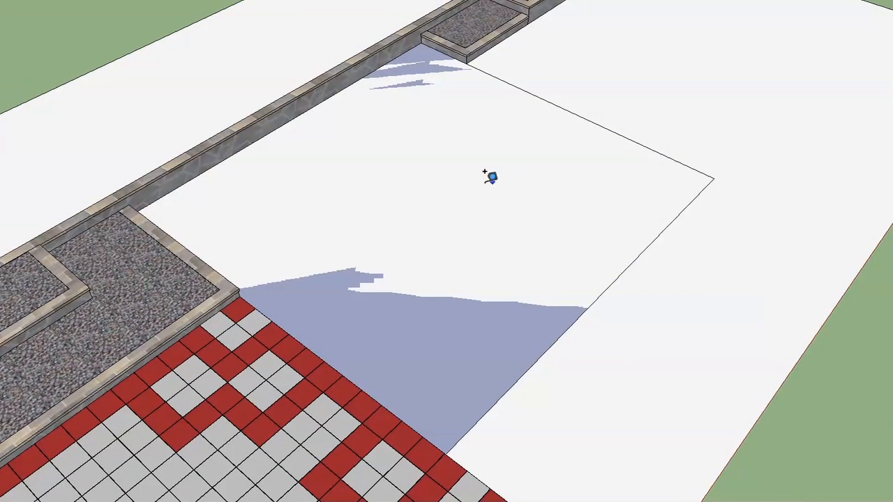
Step: Place two crossing guides in the rectangle: 10'2 from the retaining wall and 8.5' inward from the edge opposite the patio
left_click(279, 127)
type("10'2")
key("Return")
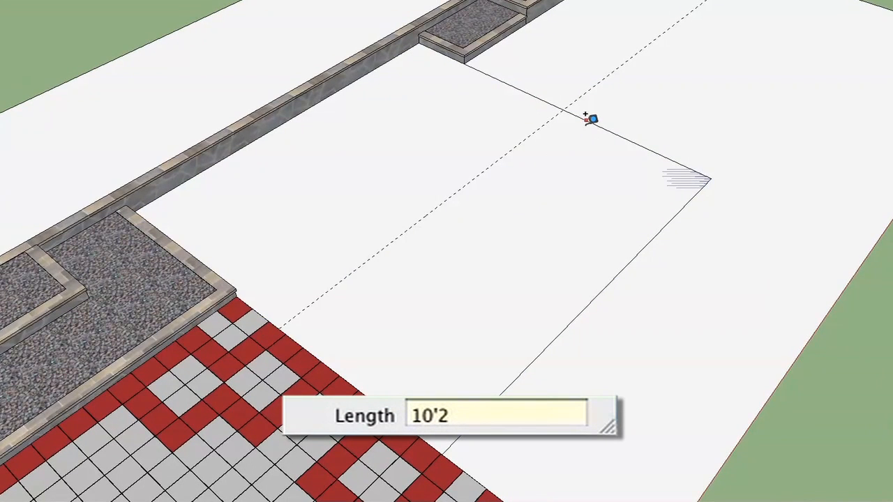
left_click(588, 121)
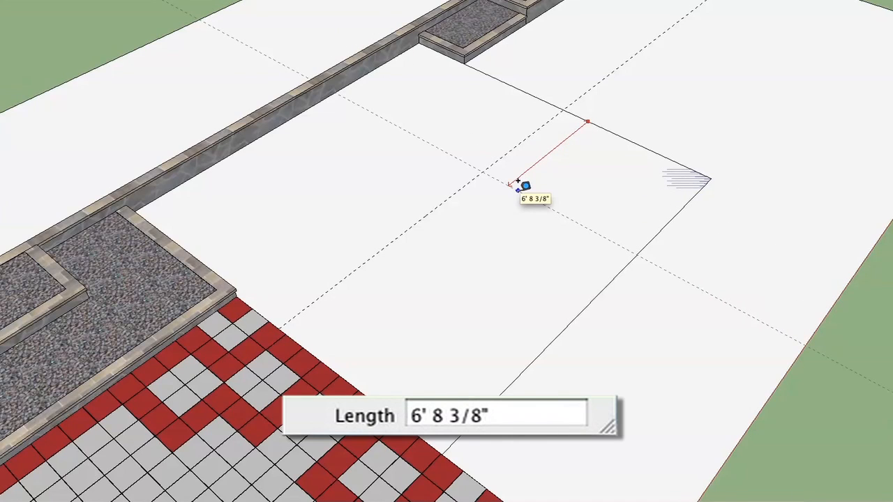
type("8.5'")
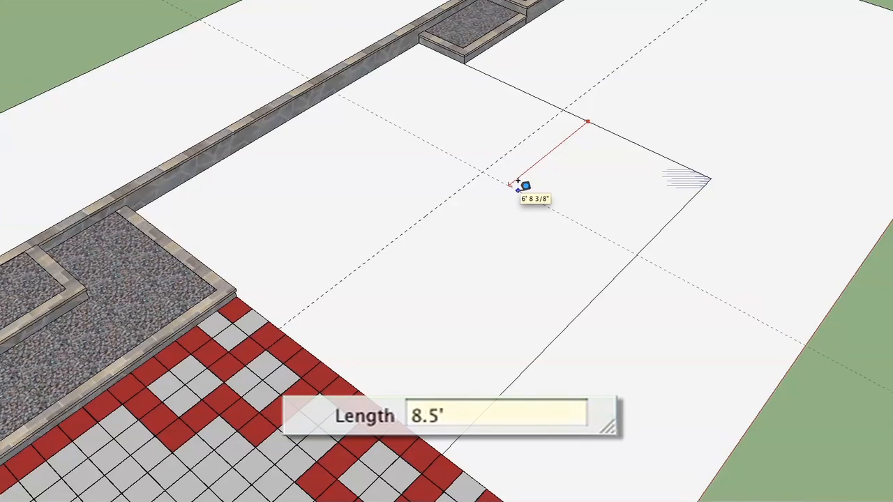
key("Return")
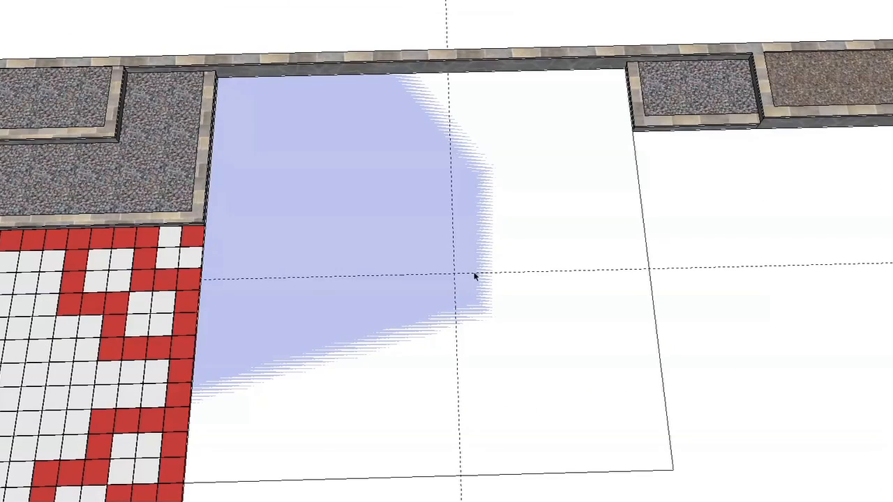
Step: Draw a circle with a radius of 44 inches centred on the intersection of the two guides
key("c")
left_click(454, 272)
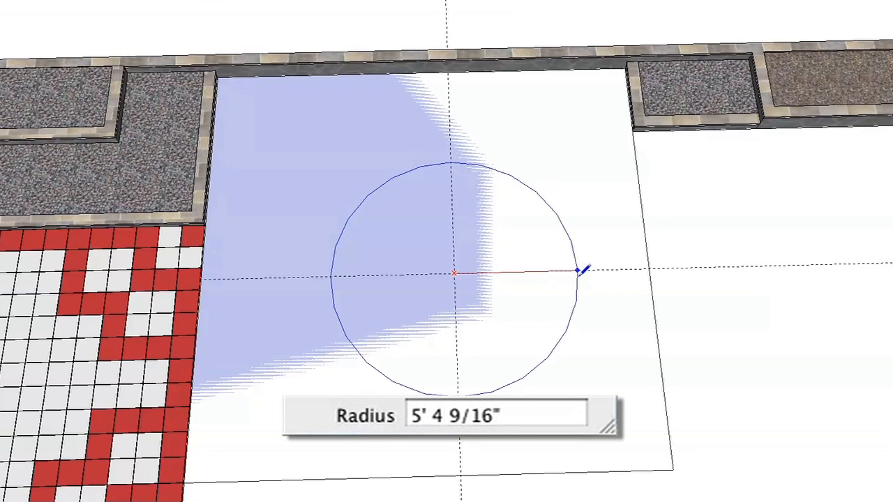
type("44")
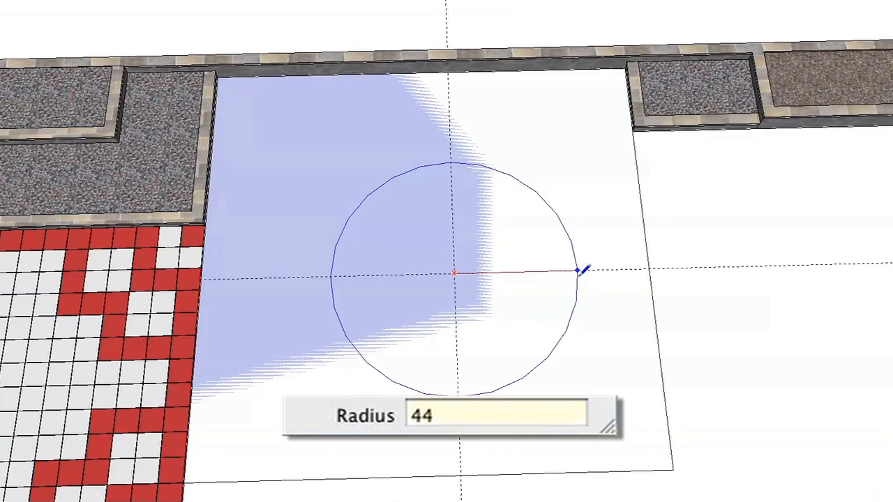
key("Return")
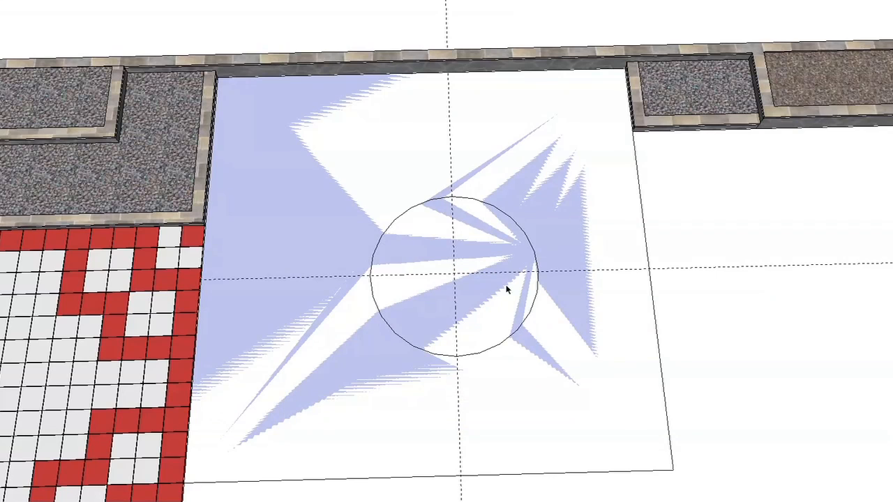
Step: Delete the two crossing guides that run through the circle
left_click(498, 312)
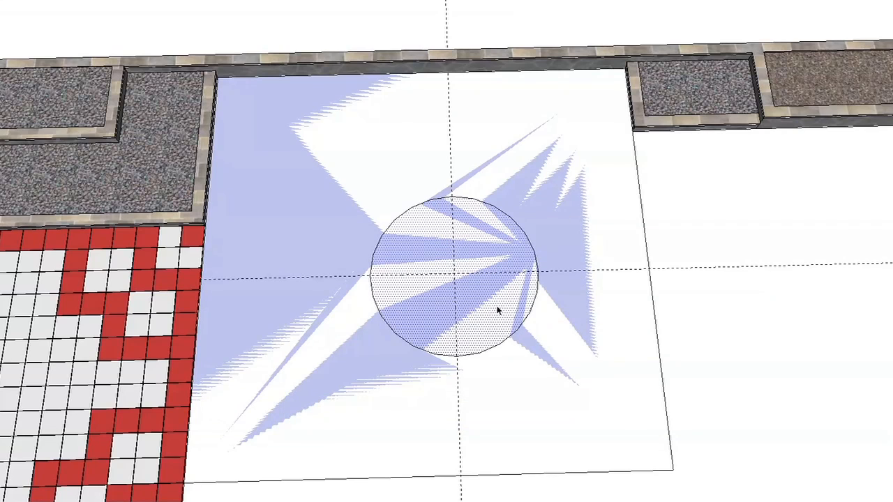
left_click(431, 273)
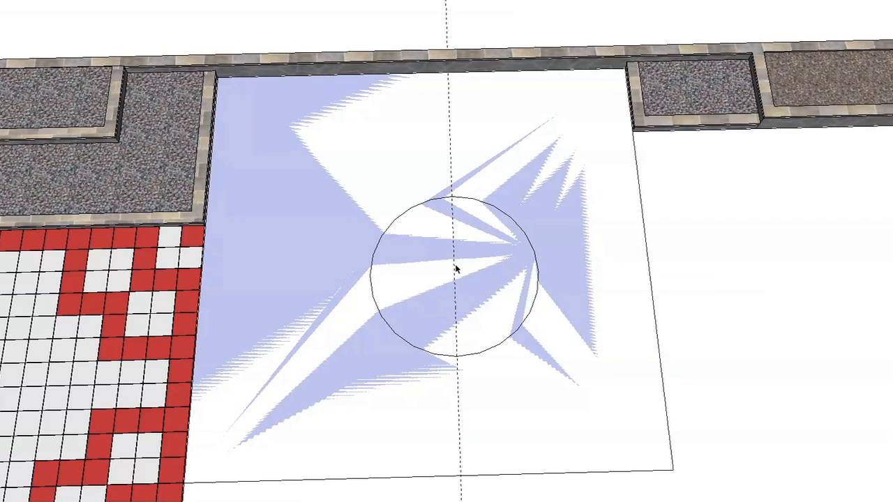
key("Delete")
Step: Offset the circle inward to create a concentric inner circle about half its size
mouse_move(420, 213)
middle_mouse_down()
mouse_move(442, 275)
mouse_move(464, 243)
mouse_move(428, 253)
mouse_move(464, 273)
mouse_move(448, 252)
mouse_move(465, 261)
mouse_move(475, 282)
middle_mouse_up()
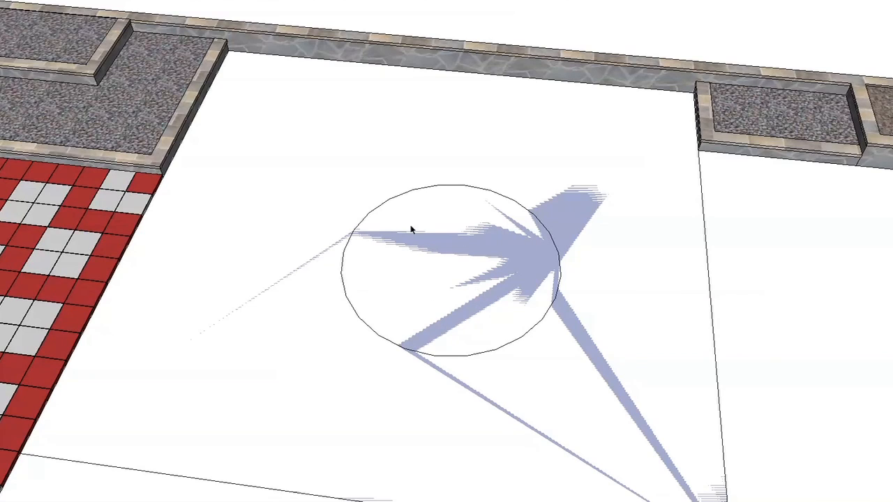
left_click(427, 275)
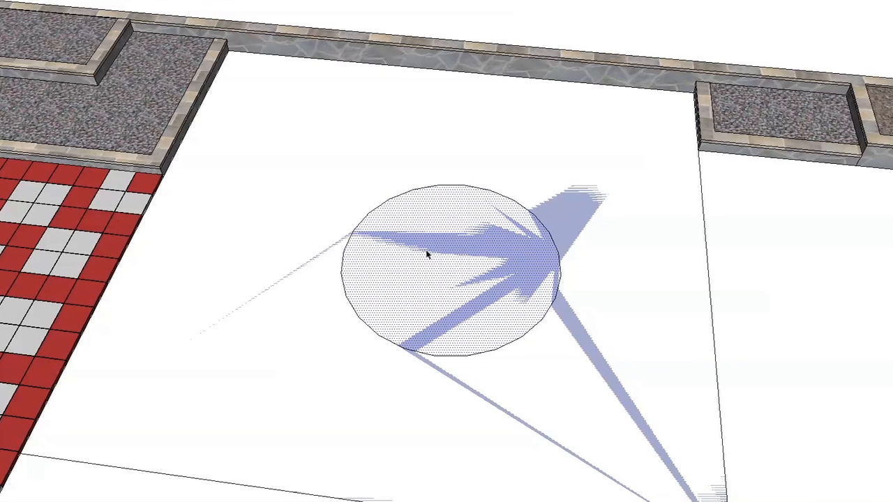
key("q")
left_click(366, 323)
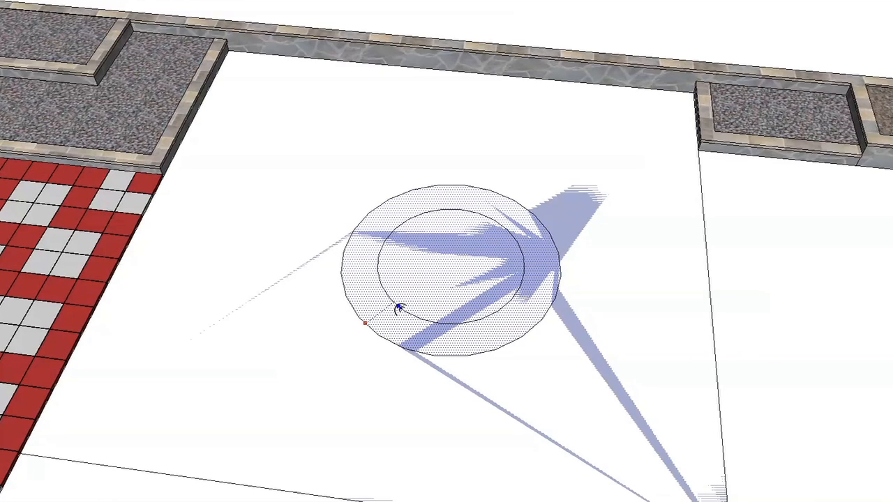
left_click(398, 308)
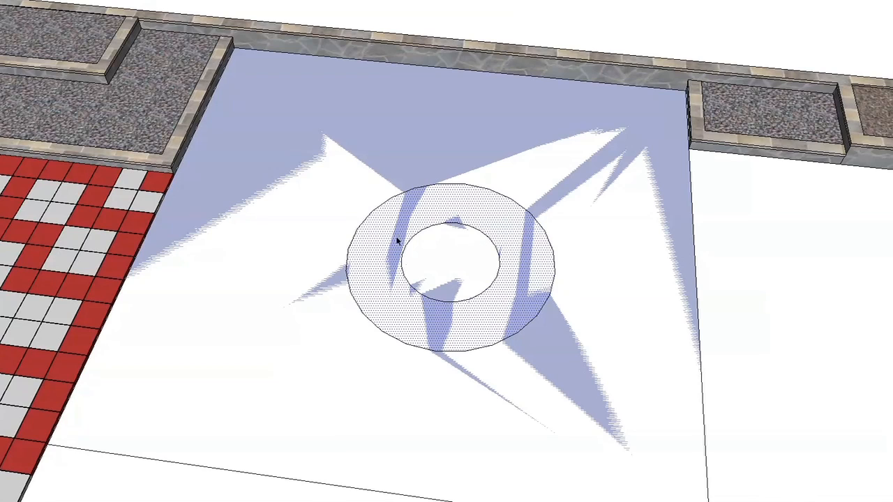
Step: Place two crossing guides through the circles' centre, one parallel to the retaining wall and one parallel to the rectangle's edge opposite the patio
key("t")
left_click(498, 72)
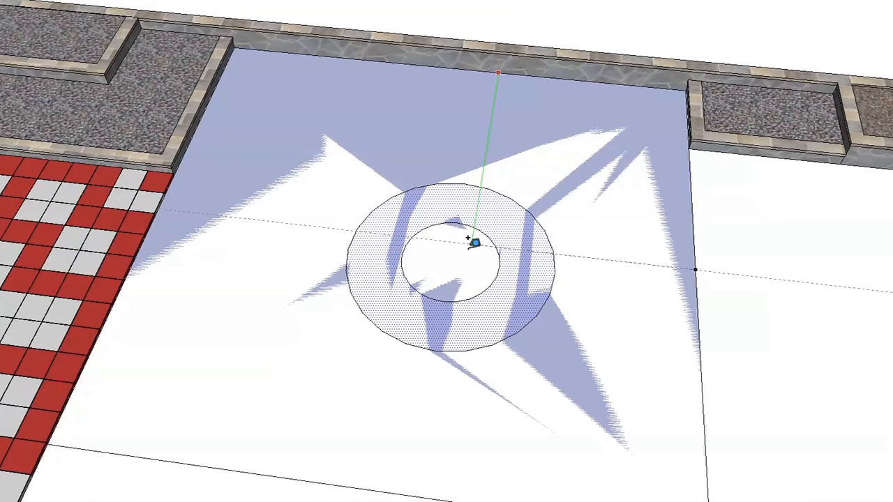
left_click(408, 249)
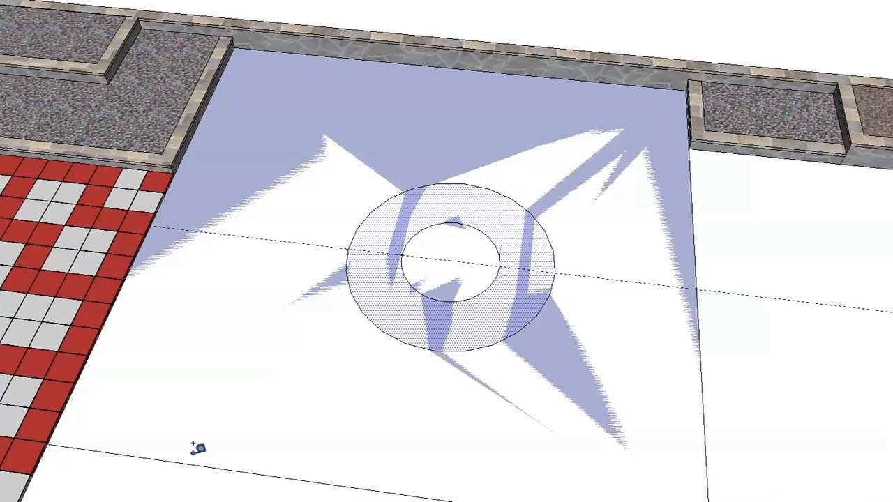
left_click(695, 254)
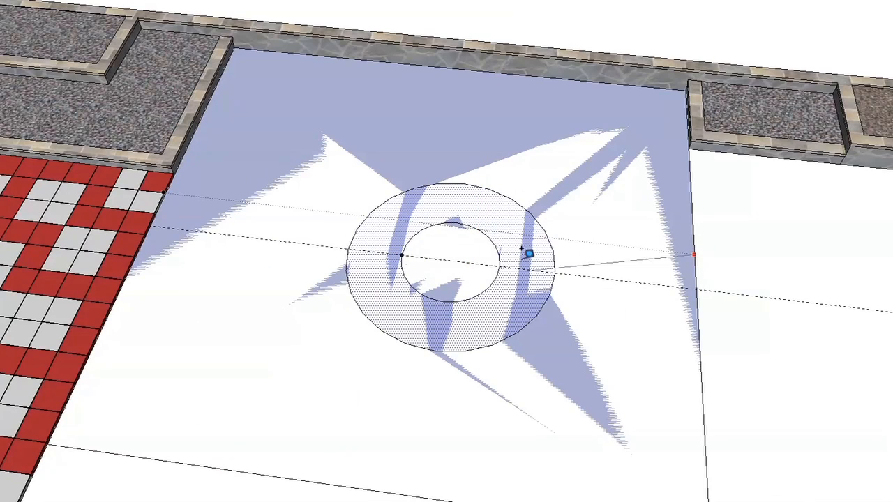
key("Escape")
left_click(693, 223)
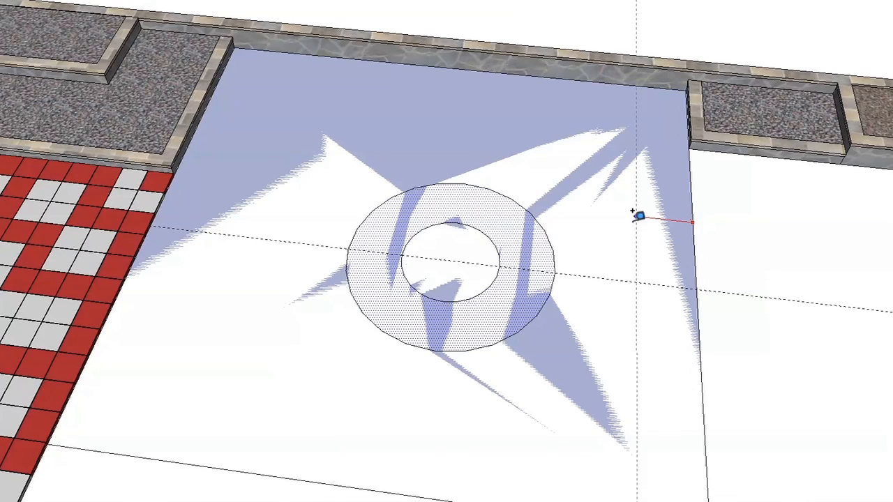
left_click(457, 212)
key("space")
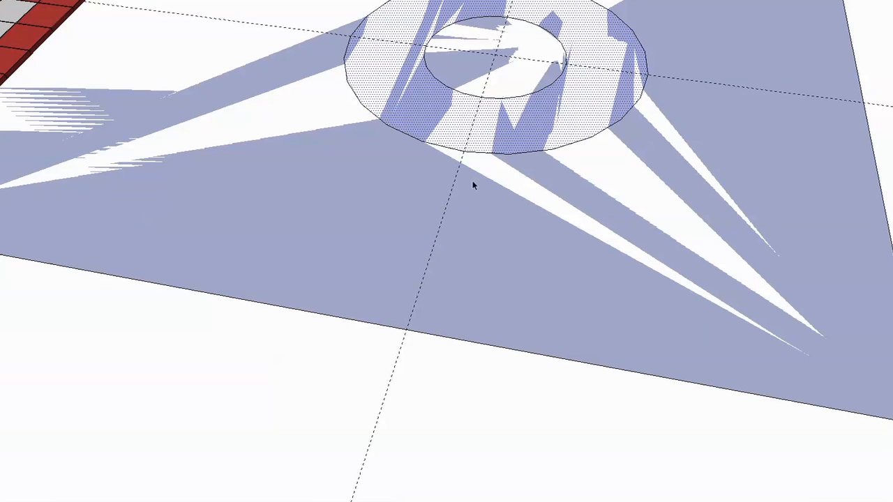
Step: Place a parallel guide 13 inches to each side of the central guide that runs toward the retaining wall
left_click(444, 218)
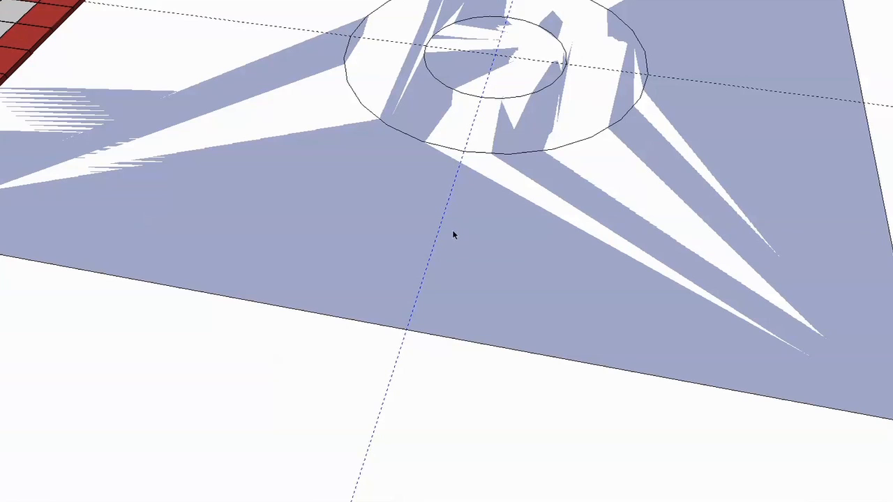
left_click(439, 228)
type("13")
key("Return")
left_click(436, 238)
type("13")
key("Return")
key("space")
Step: Place a parallel guide on each side of the central guide that runs from the patio across the rectangle
scroll(466, 304, "down", 5)
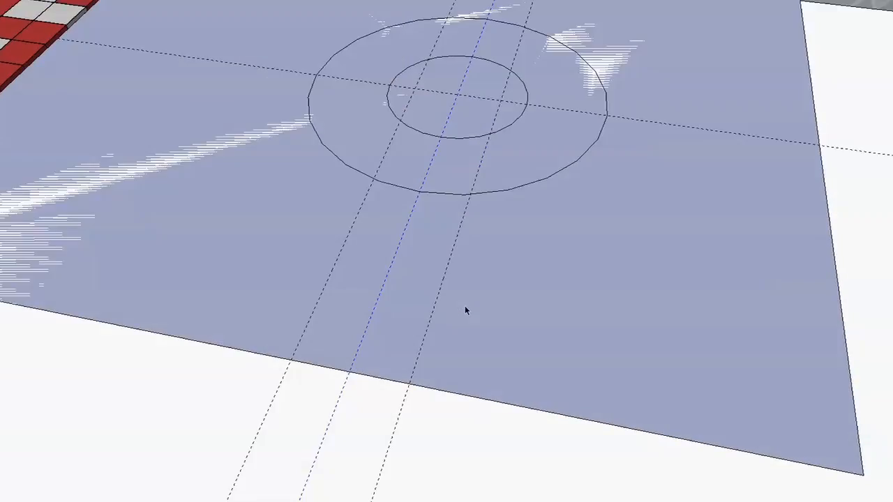
scroll(453, 314, "up", 5)
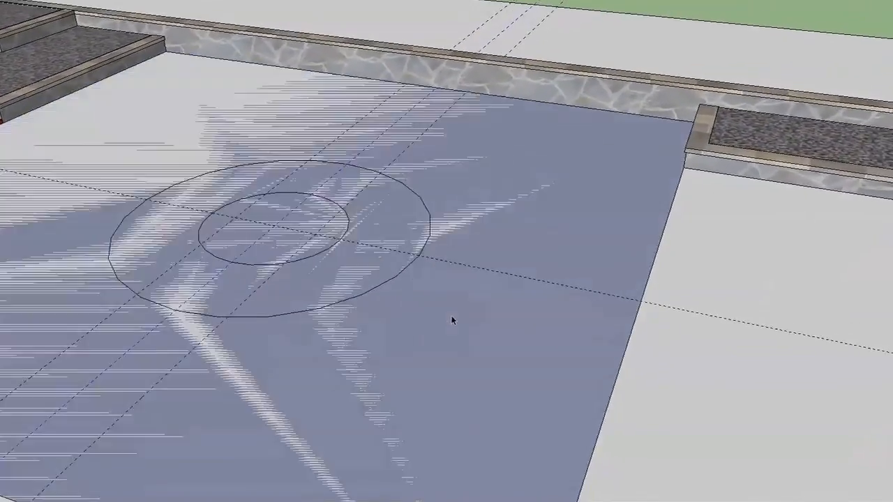
key("t")
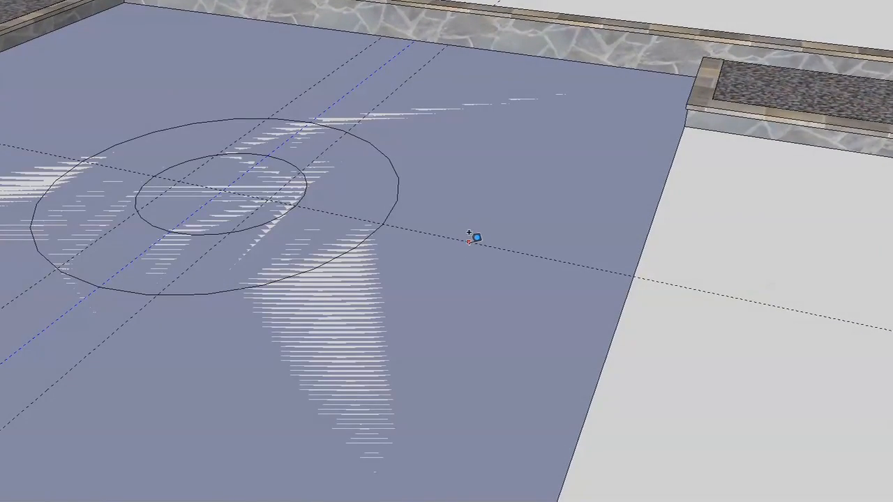
left_click(469, 242)
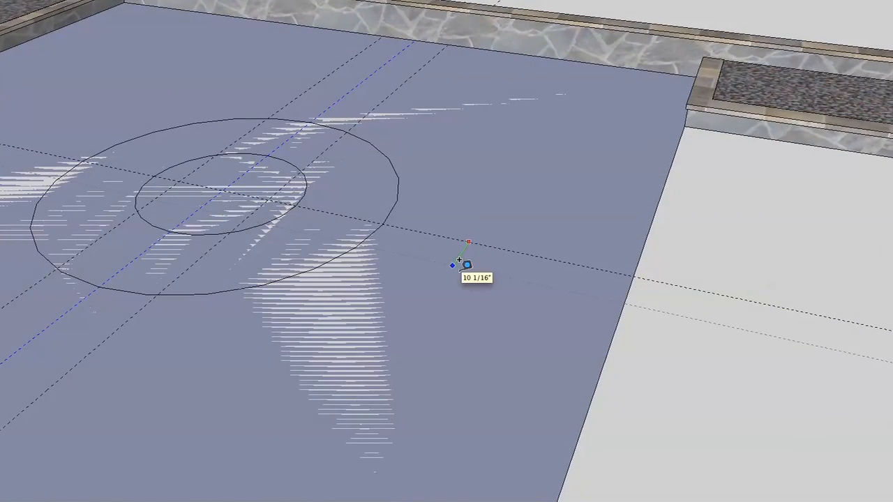
key("Escape")
left_click(511, 250)
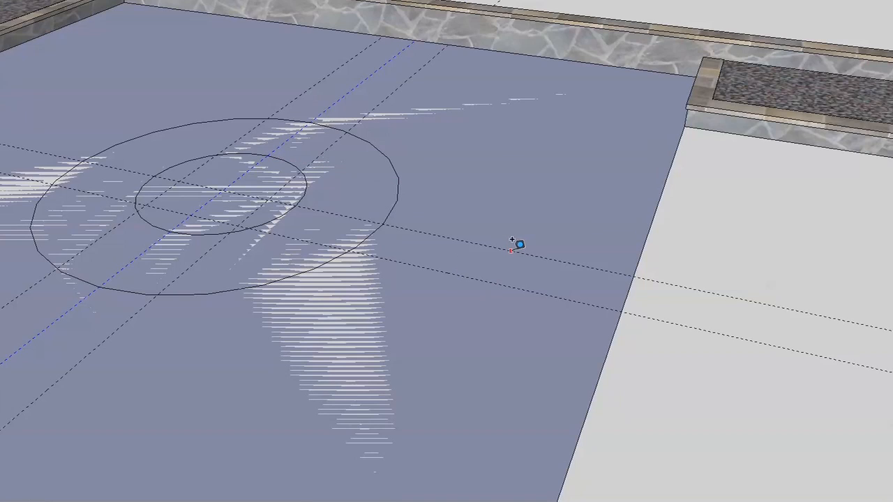
key("space")
scroll(695, 387, "down", 5)
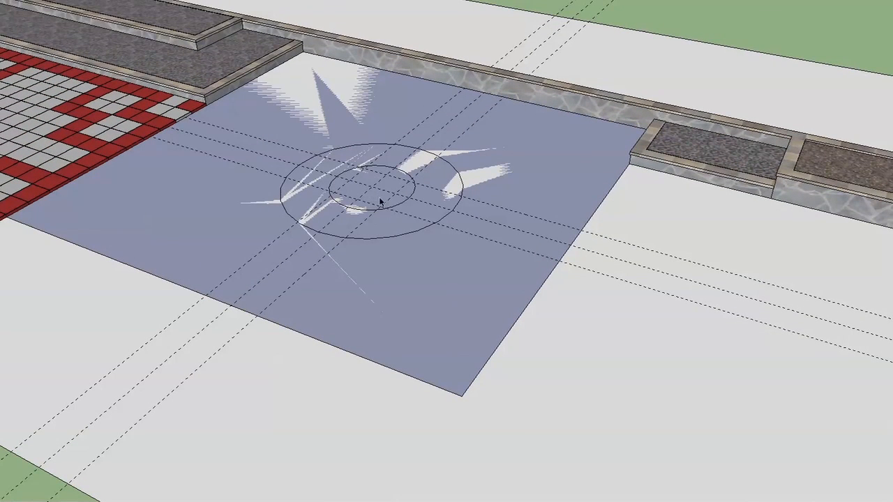
Step: Draw lines along the outer guides from the large circle to the rectangle's edges, outlining four straight paths
key("l")
scroll(347, 309, "up", 5)
scroll(350, 314, "up", 2)
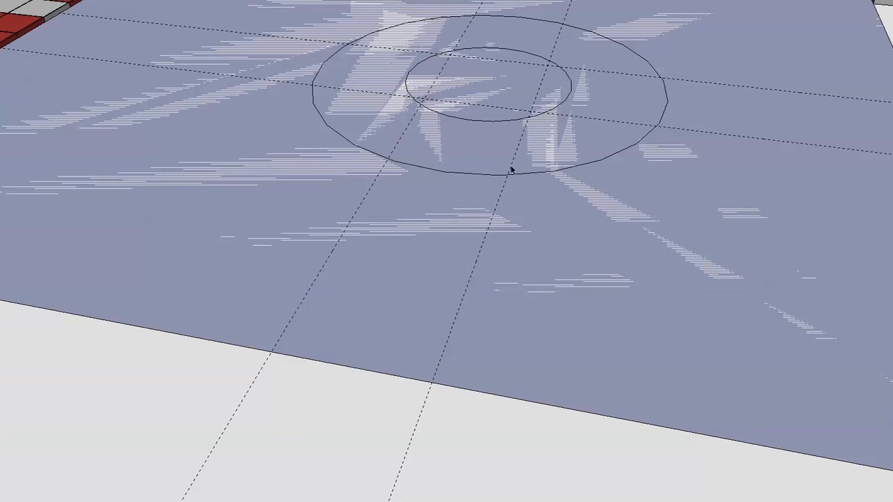
key("l")
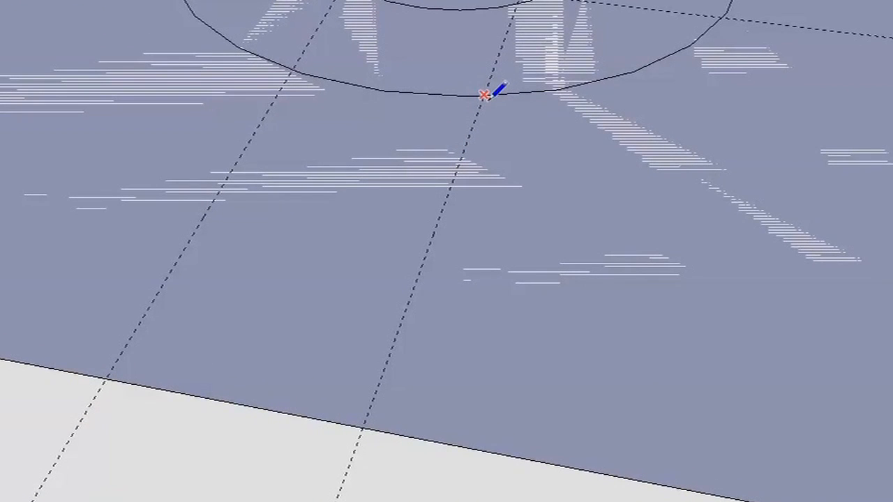
left_click(484, 94)
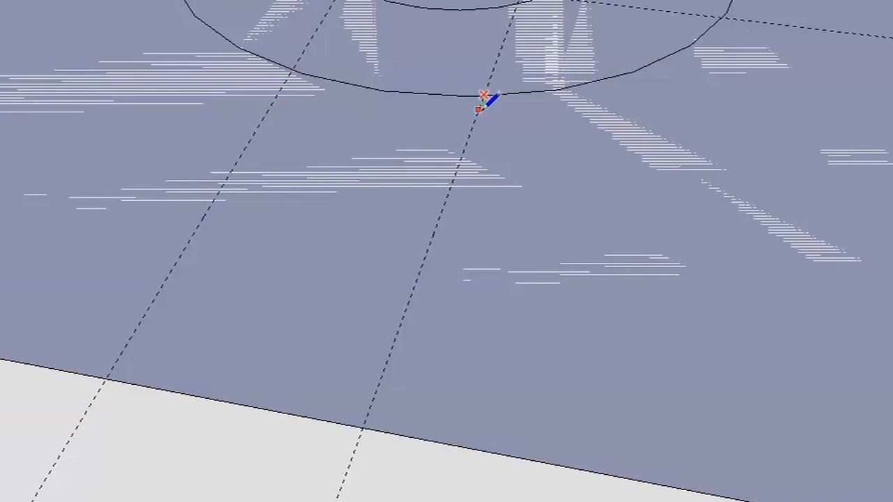
left_click(362, 426)
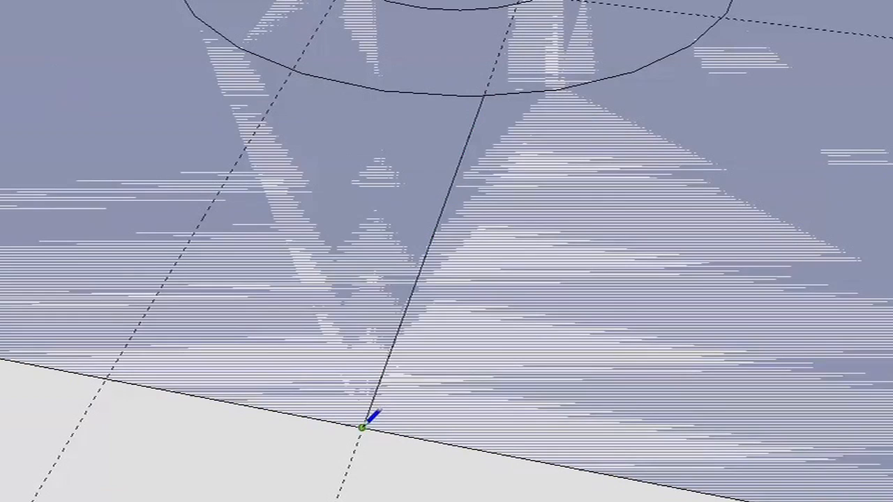
left_click(291, 70)
left_click(109, 375)
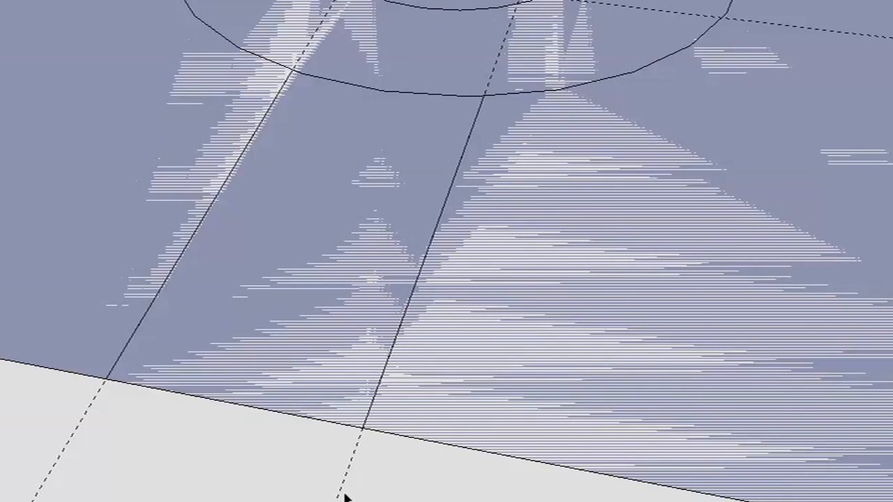
scroll(452, 223, "up", 3)
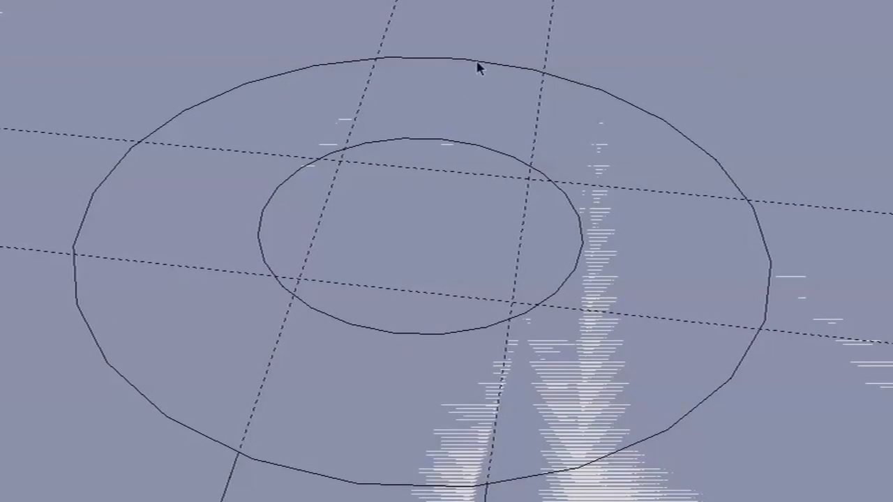
key("l")
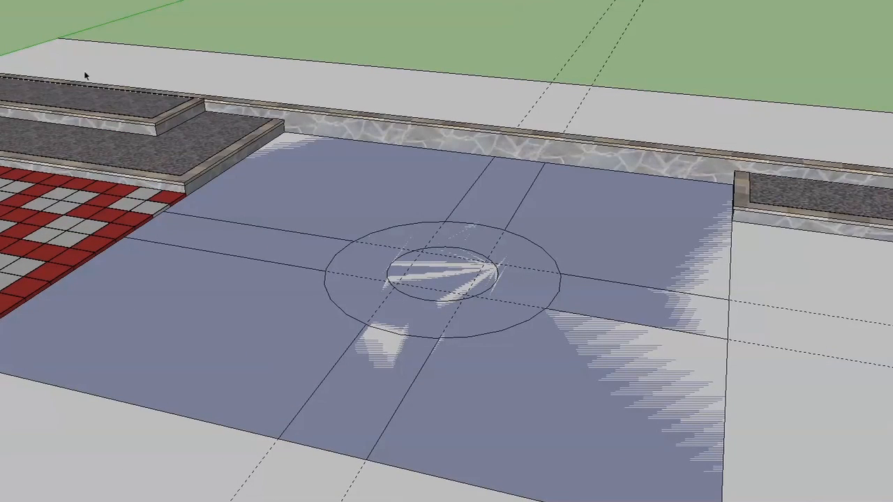
Step: Delete all guides and the four arcs of the outer circle that close off the paths
left_click(40, 1)
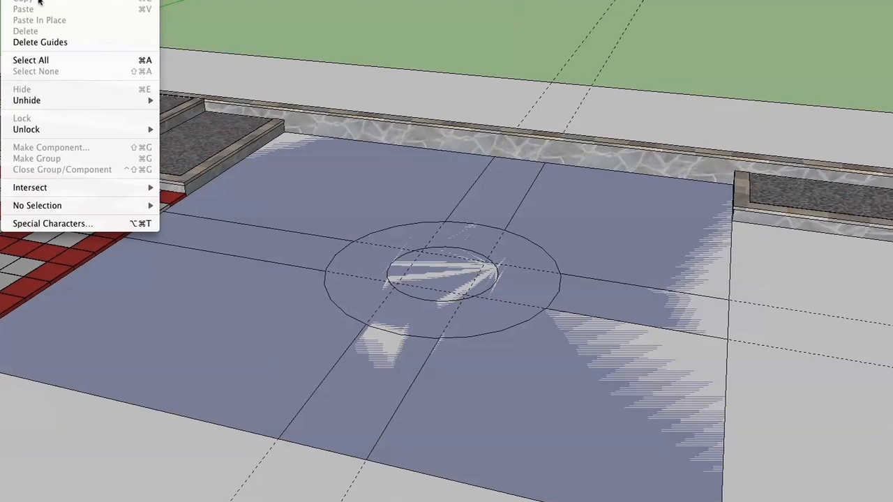
left_click(75, 41)
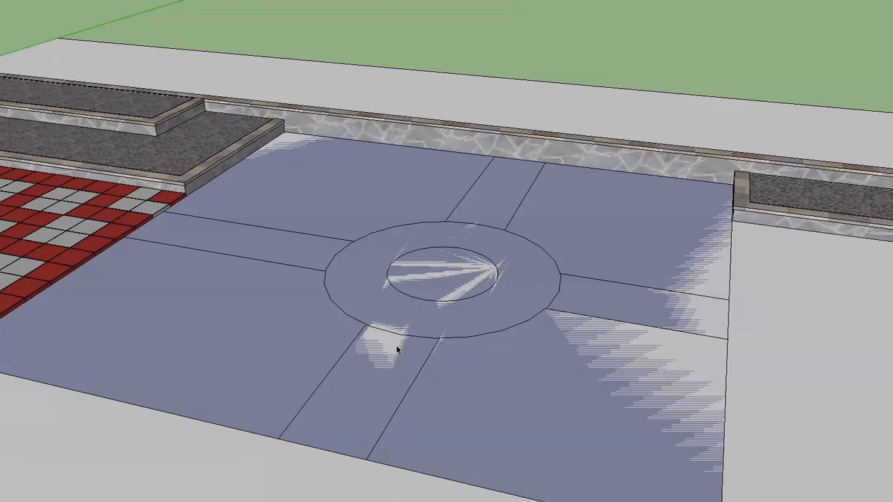
scroll(363, 307, "up", 8)
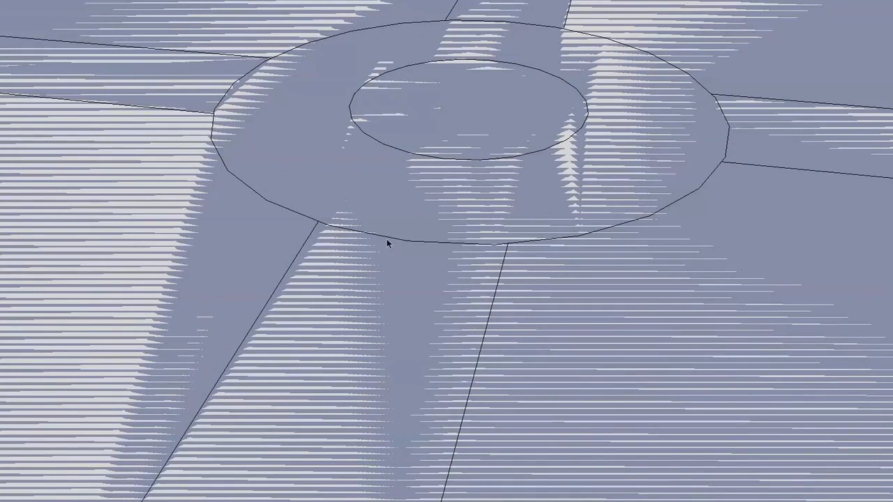
left_click(367, 238)
key("Delete")
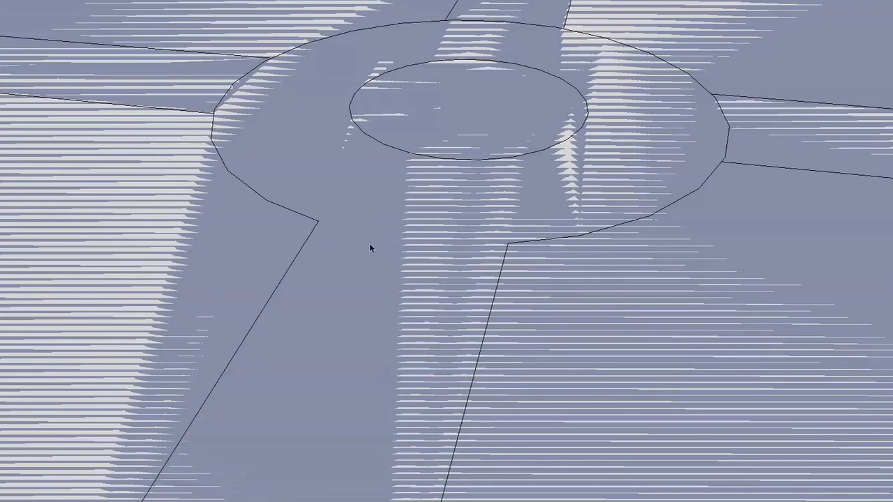
left_click(237, 84)
key("Delete")
left_click(500, 26)
key("Delete")
left_click(728, 136)
key("Delete")
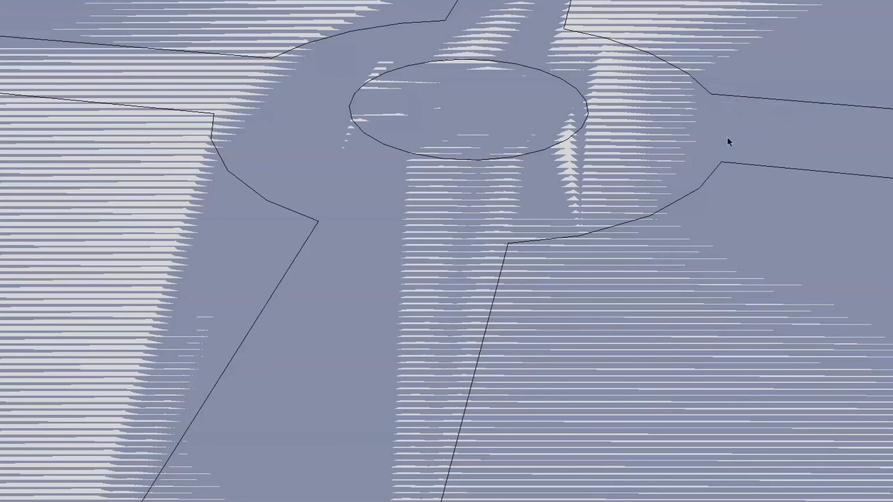
Step: Examine how the rectangle is divided into a cross-shaped path and four corner beds
scroll(697, 160, "down", 10)
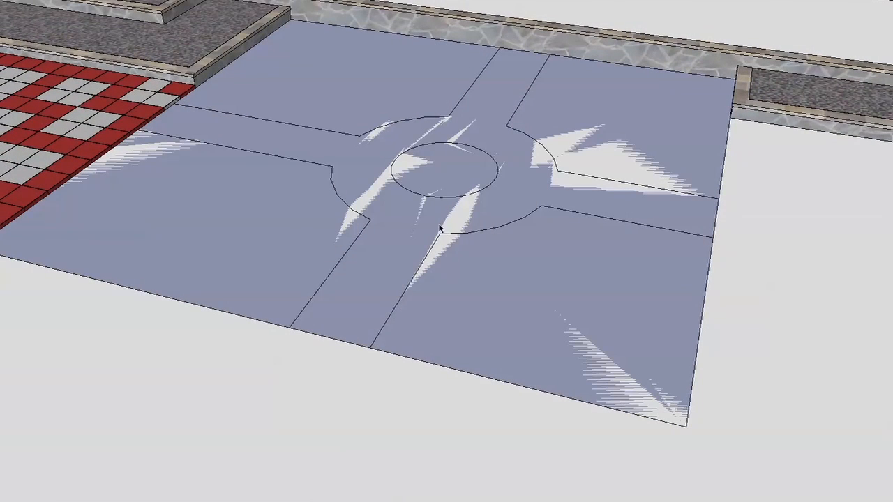
left_click(334, 148)
left_click(634, 125)
left_click(407, 91)
left_click(513, 279)
left_click(300, 223)
left_click(362, 408)
left_click(429, 253)
left_click(427, 259)
left_click(392, 408)
left_click(514, 315)
left_click(381, 398)
Step: Try to offset the outline of the whole cross-shaped path face inward
left_click(401, 246)
key("f")
left_click(395, 256)
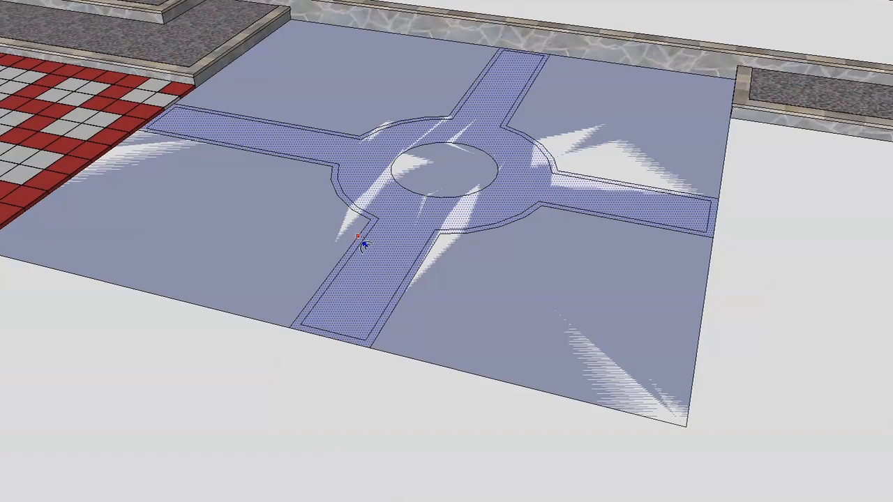
left_click(364, 244)
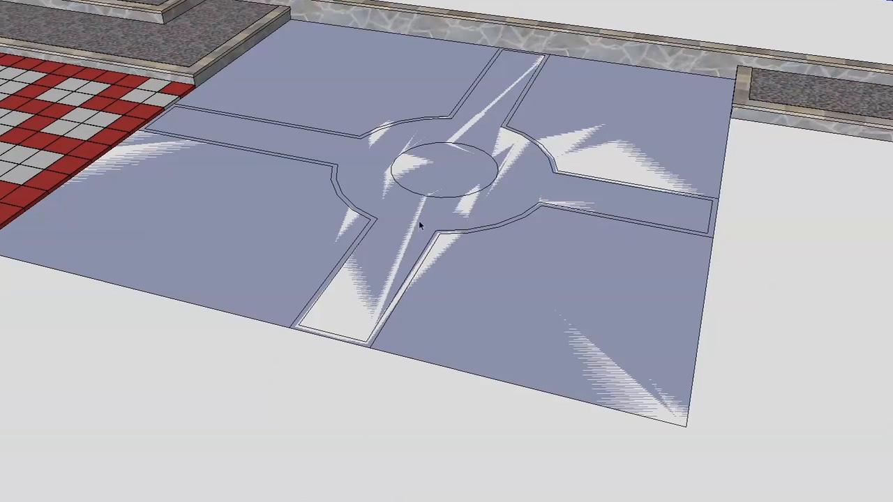
key("ctrl+z")
left_click(360, 235)
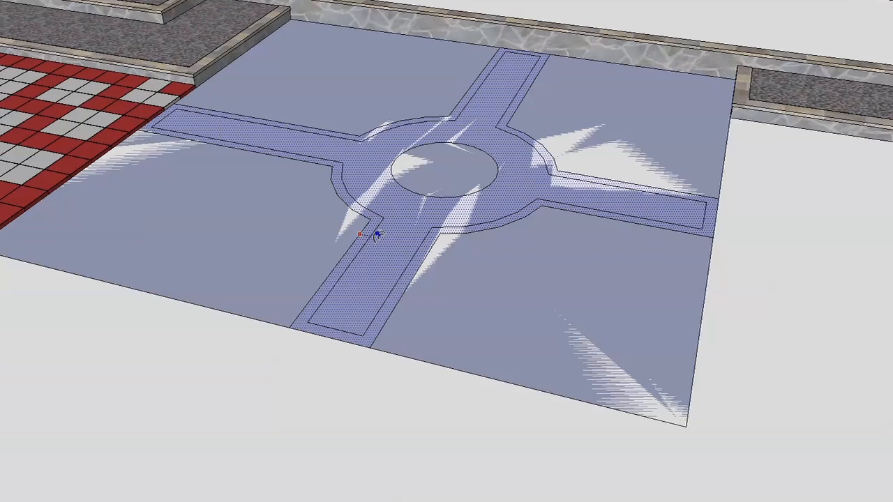
key("Escape")
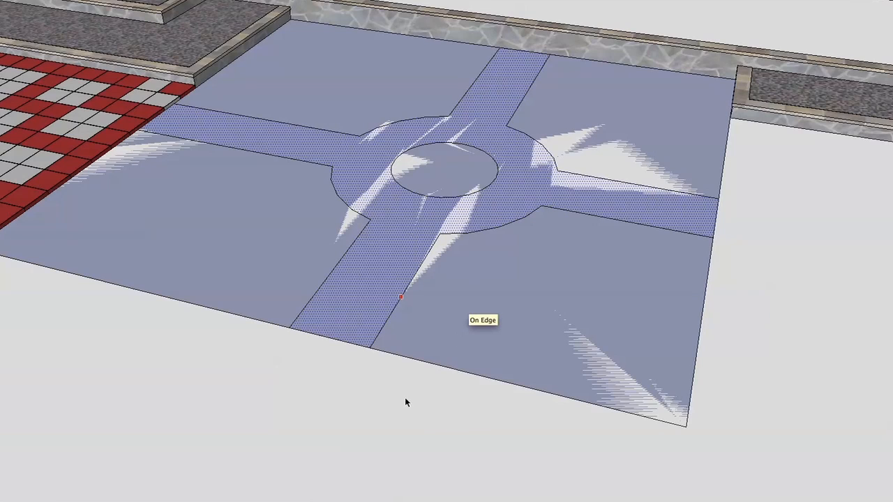
Step: Offset the outline of the corner bed farthest from the patio and stone wall inward to form a narrow border
left_click(516, 304)
left_click(304, 239)
left_click(388, 101)
left_click(564, 121)
left_click(455, 289)
key("q")
left_click(466, 270)
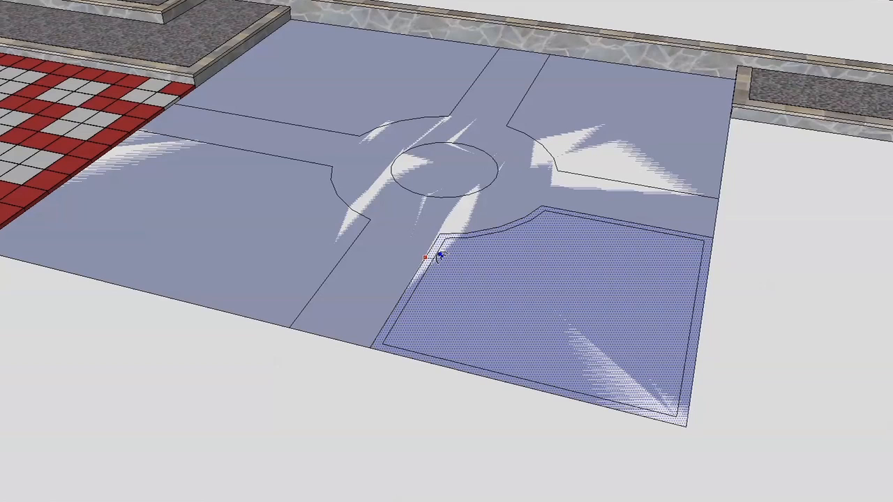
left_click(440, 256)
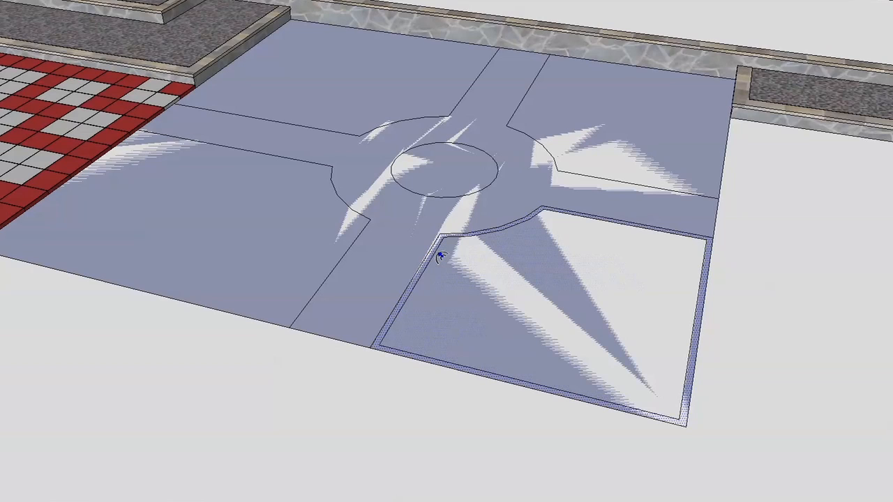
Step: Offset the outlines of the other three corner beds inward by the same distance to form matching borders
left_click(266, 237)
left_click(292, 205)
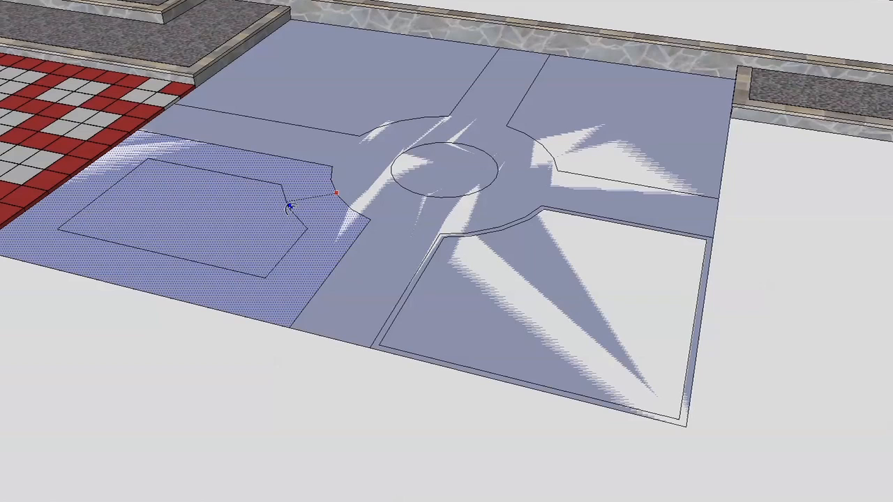
left_click(289, 207)
left_click(604, 124)
key("f")
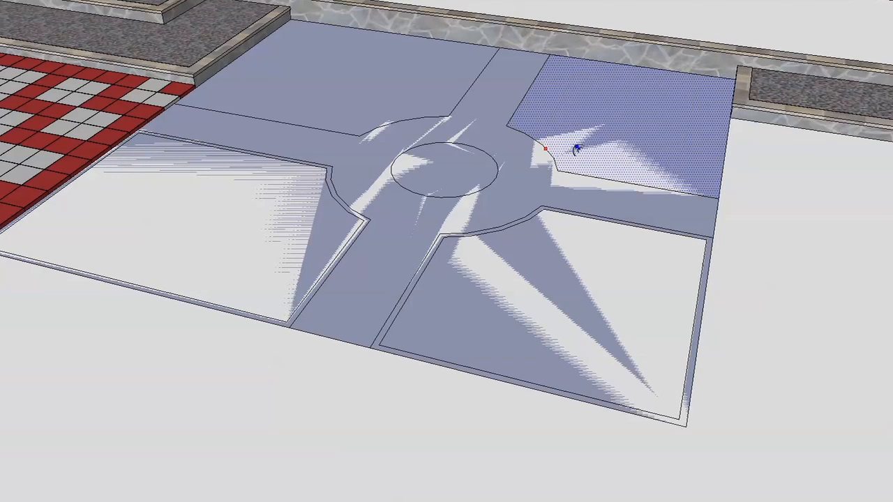
double_click(577, 148)
key("ctrl+z")
left_click(574, 152)
key("Return")
key("space")
left_click(362, 98)
Step: Draw short lines from the border's inner corners at both path ends to the outer edges of the bed farthest from the wall
middle_click_drag(479, 393, 467, 406)
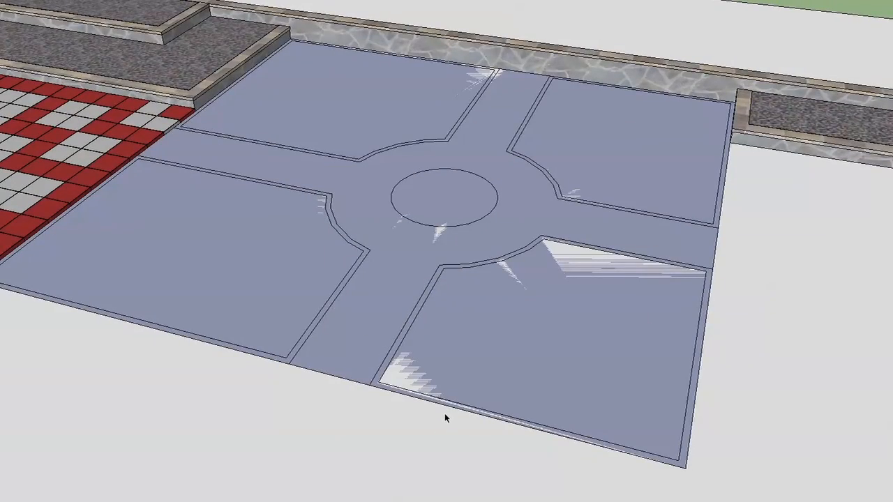
scroll(405, 396, "up", 4)
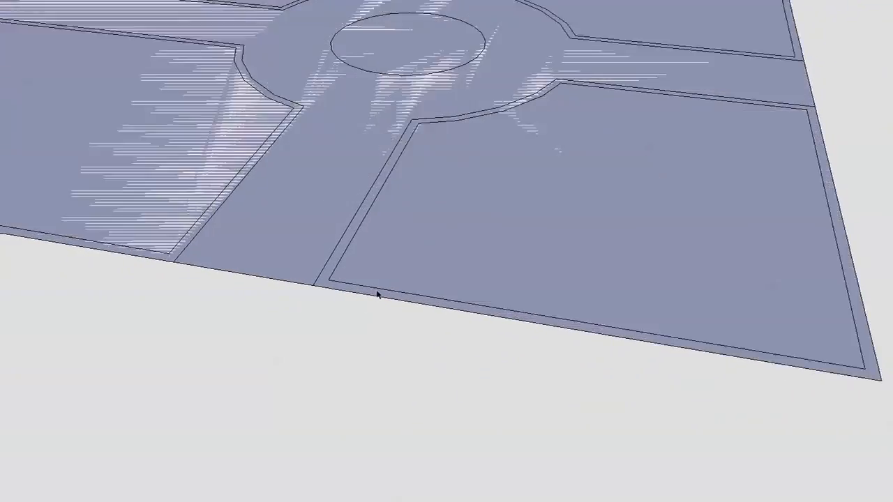
middle_click_drag(377, 294, 340, 274)
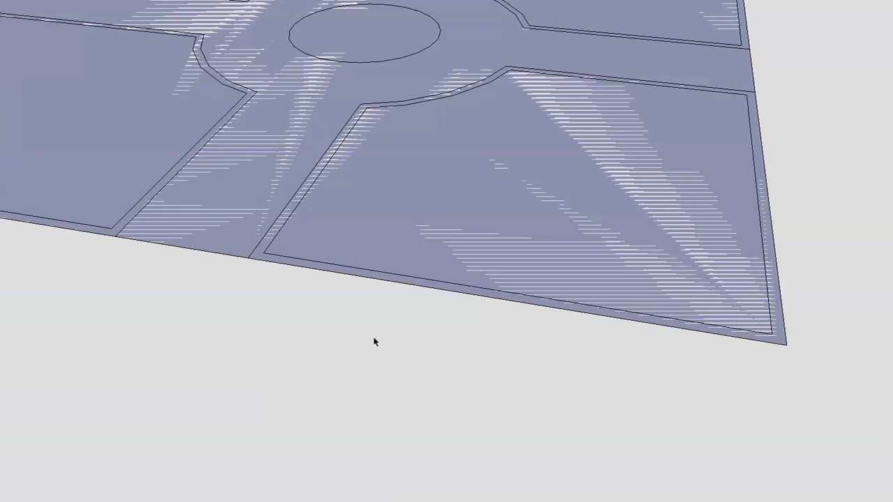
scroll(388, 357, "up", 5)
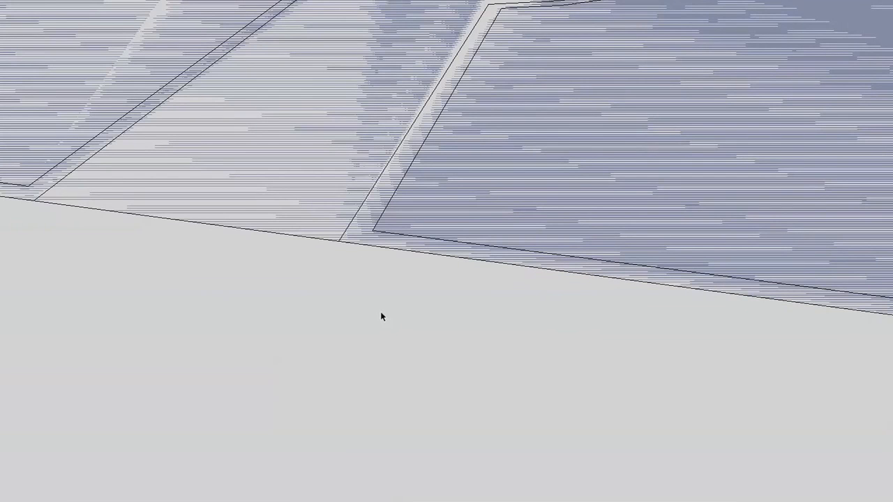
key("l")
middle_click_drag(407, 277, 425, 299)
left_click(373, 217)
left_click(363, 231)
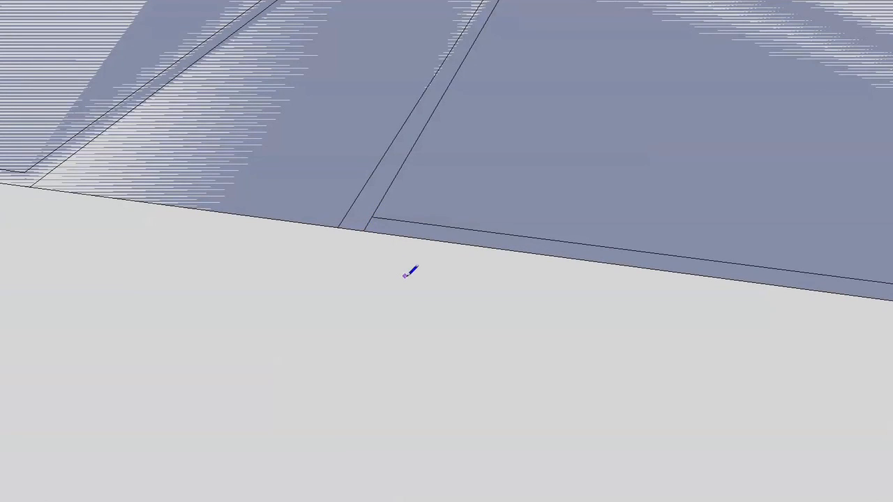
mouse_move(396, 265)
middle_mouse_down()
mouse_move(390, 258)
mouse_move(461, 210)
middle_mouse_up()
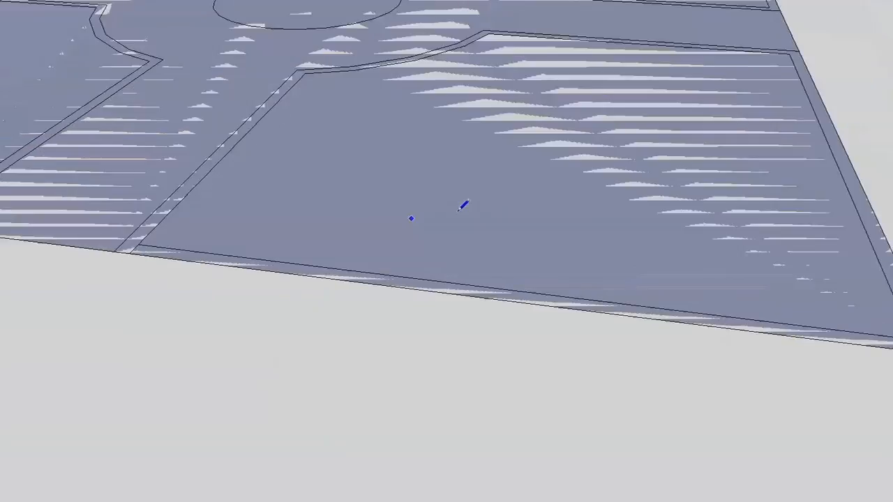
scroll(464, 205, "up", 6)
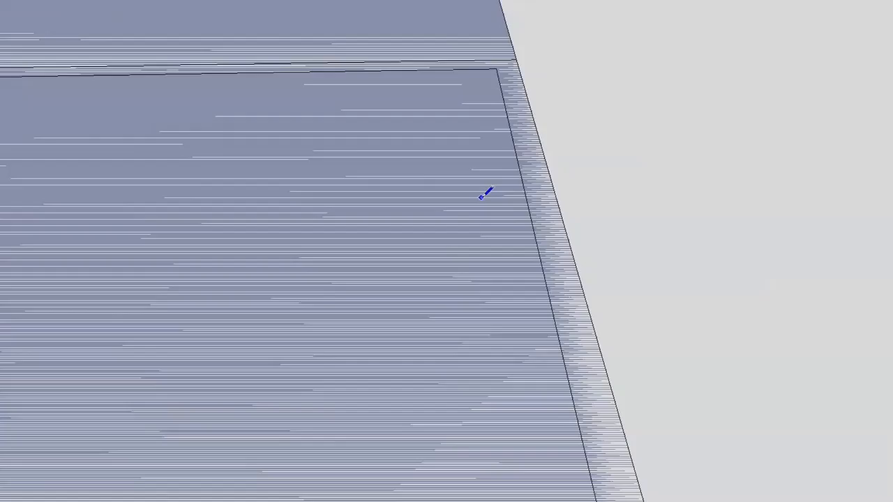
scroll(486, 194, "down", 1)
scroll(490, 135, "down", 5)
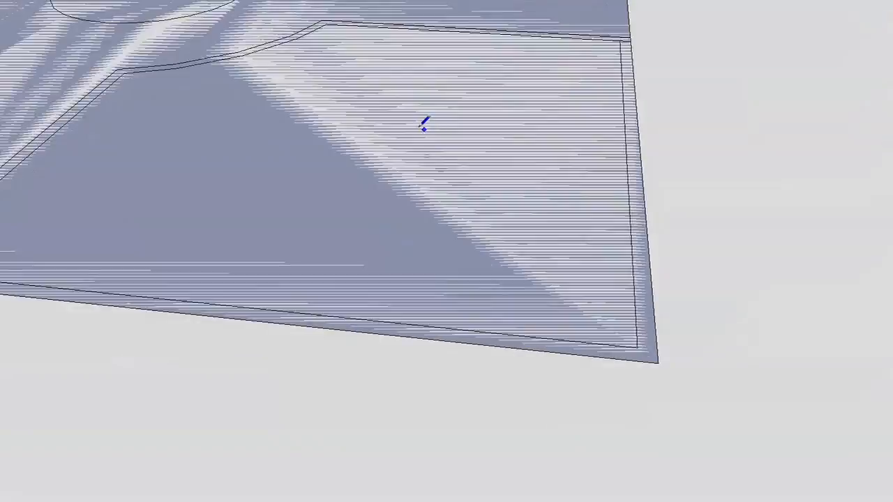
scroll(323, 146, "down", 6)
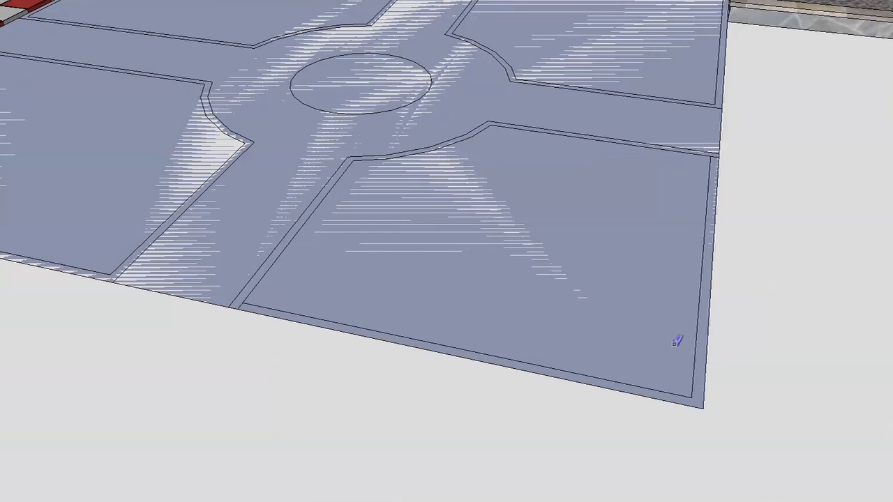
Step: Erase the inner offset lines along that bed's two outer sides and select the path-side border strip to check it
left_click(690, 377)
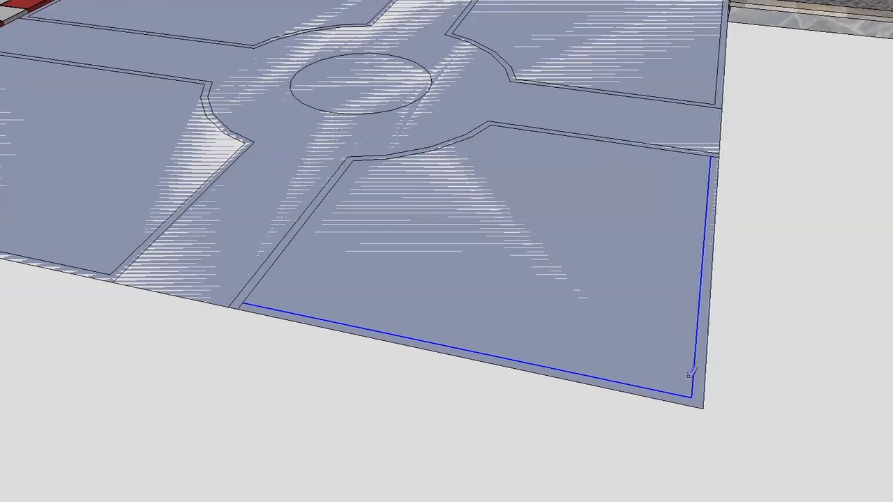
left_click(300, 228)
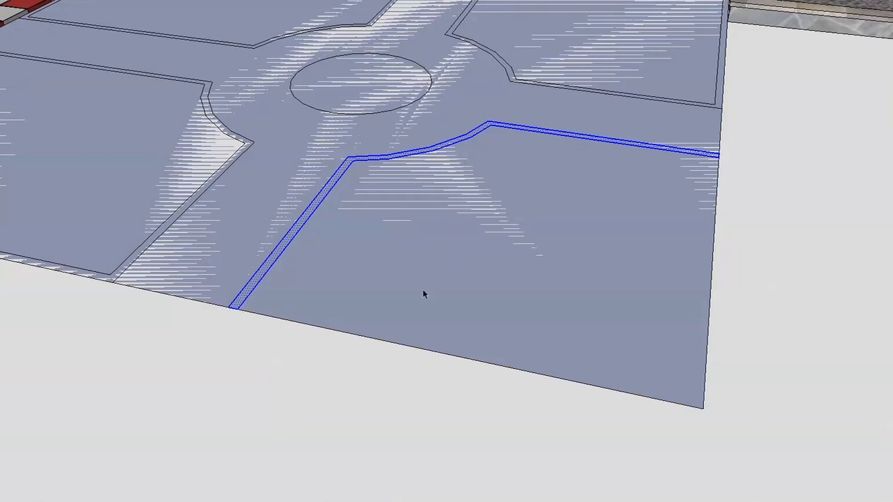
left_click(277, 343)
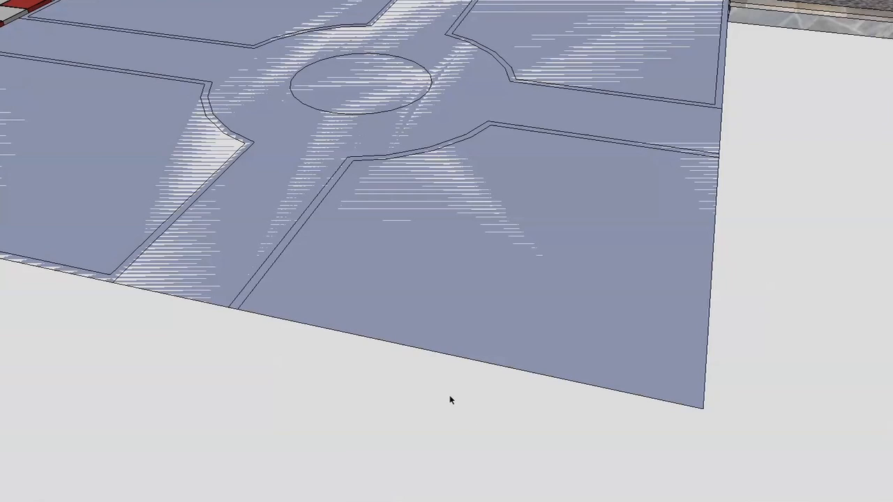
Step: Offset the small central circle inward to form a narrow ring
scroll(442, 395, "up", 3)
scroll(457, 391, "up", 1)
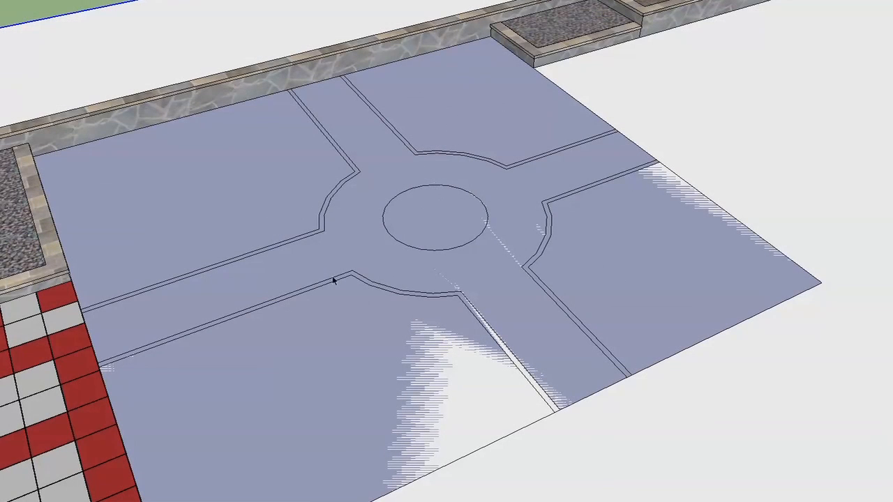
left_click(439, 236)
left_click(408, 216)
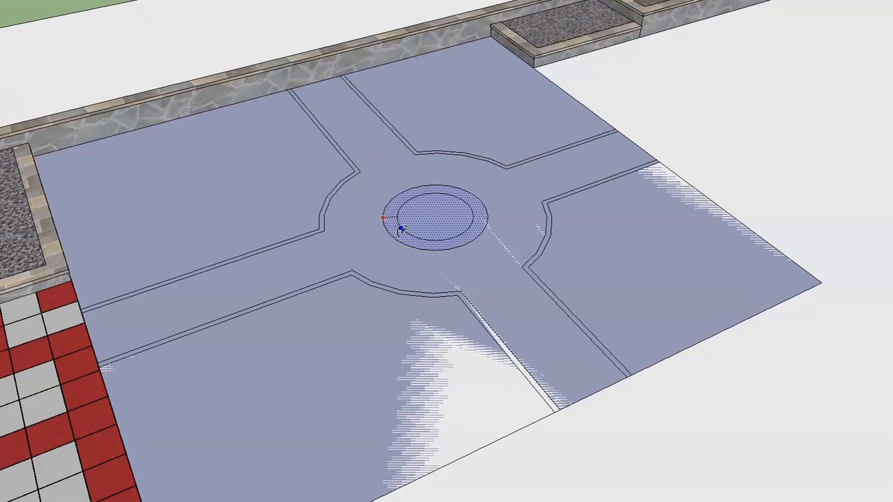
left_click(402, 231)
left_click(434, 218)
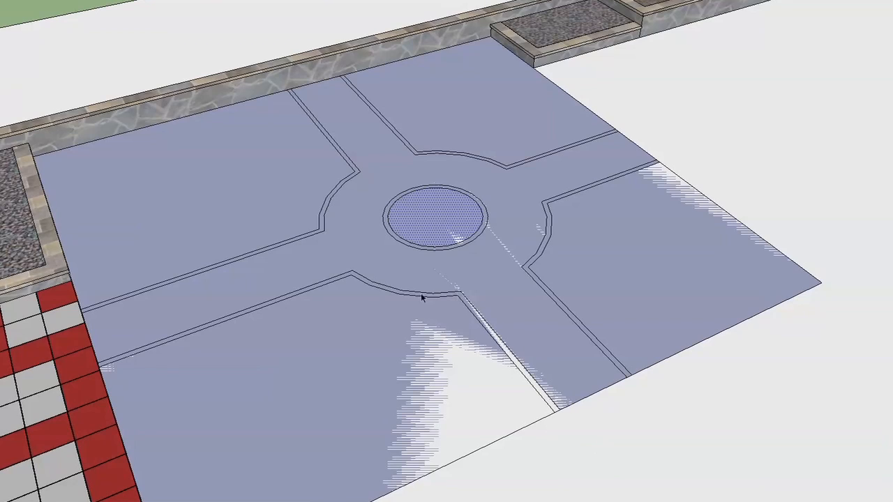
left_click(504, 284)
Step: Raise the path-side border strip of the open bed beside the checkered patio with Push/Pull
key("p")
left_click_drag(469, 313, 384, 287)
scroll(384, 287, "up", 8)
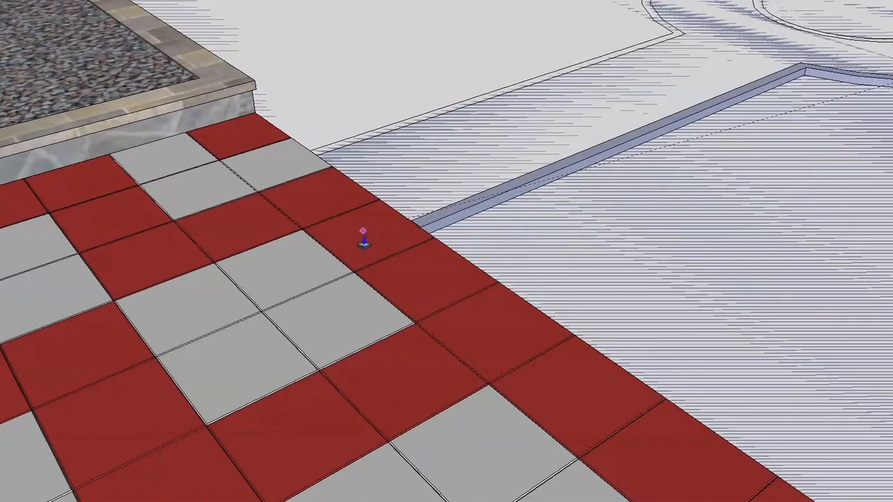
scroll(384, 305, "down", 2)
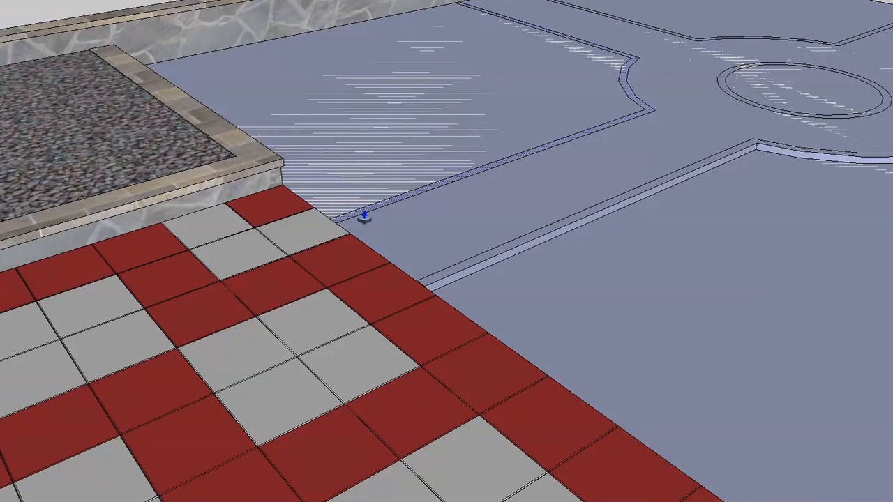
Step: Raise the path-side border strips of the other three corner beds to the same height with Push/Pull
left_click(364, 216)
scroll(313, 238, "down", 3)
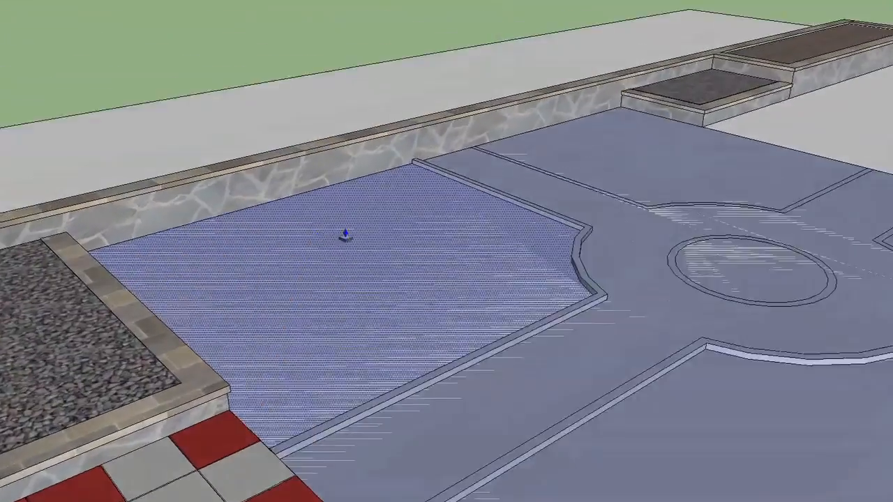
scroll(551, 239, "up", 4)
scroll(543, 232, "up", 2)
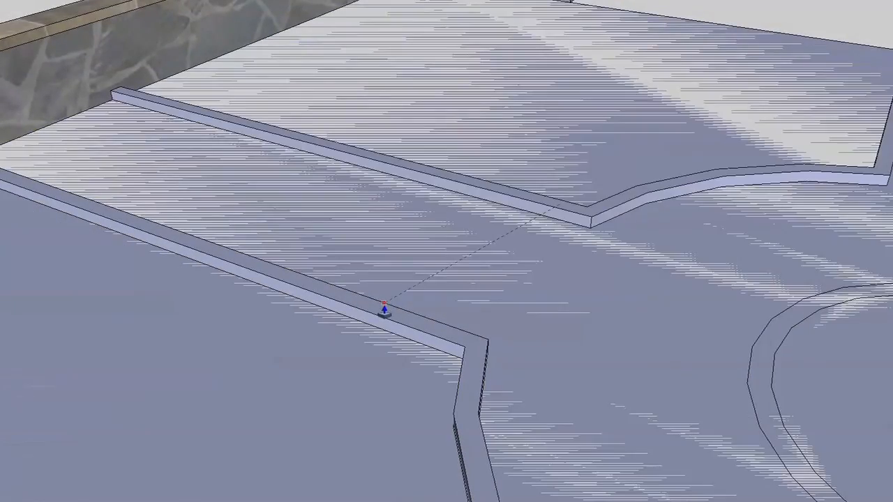
left_click(384, 310)
scroll(396, 307, "down", 3)
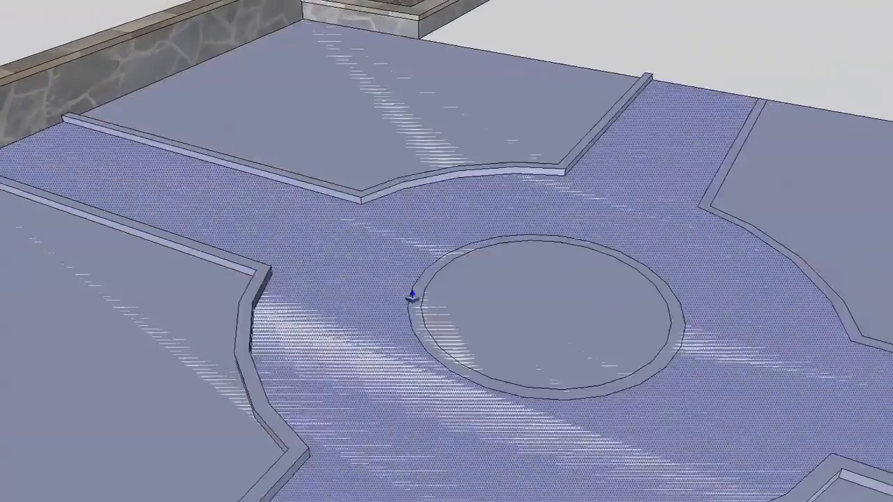
scroll(409, 296, "up", 3)
double_click(595, 220)
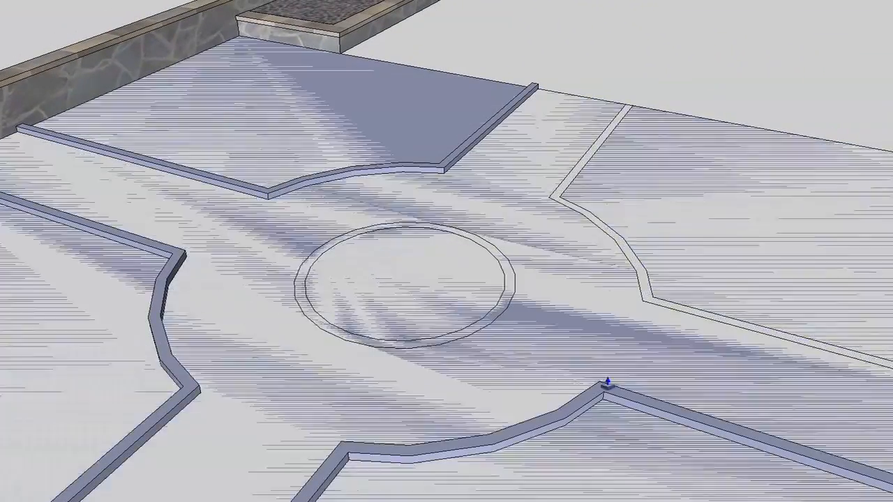
scroll(595, 391, "down", 5)
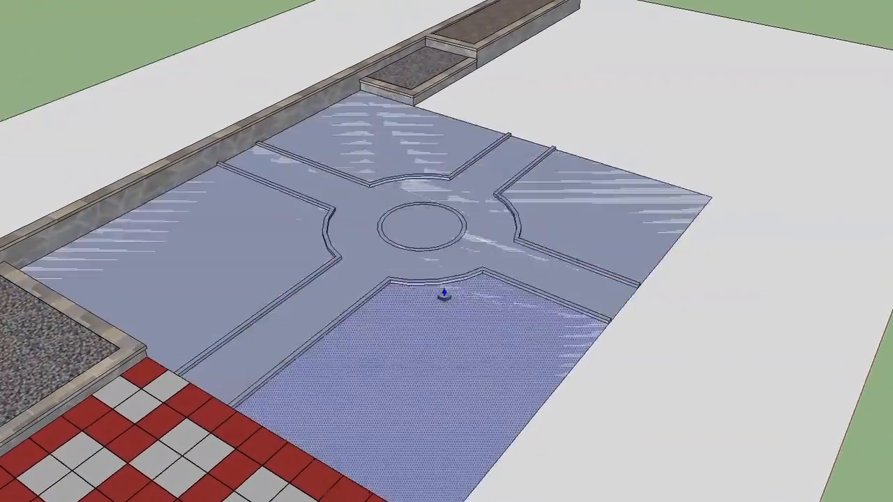
Step: Raise the ring around the central circle to the same height as the bed borders
scroll(447, 293, "up", 5)
scroll(492, 262, "up", 1)
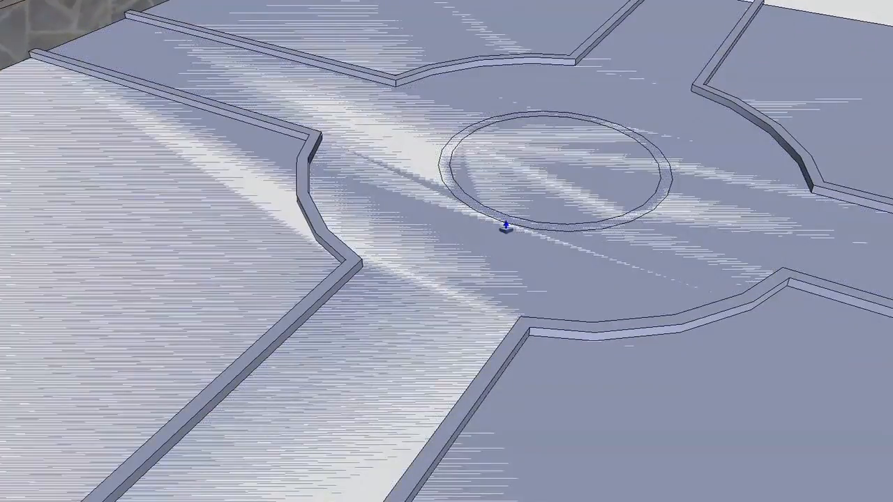
double_click(507, 228)
scroll(526, 332, "down", 6)
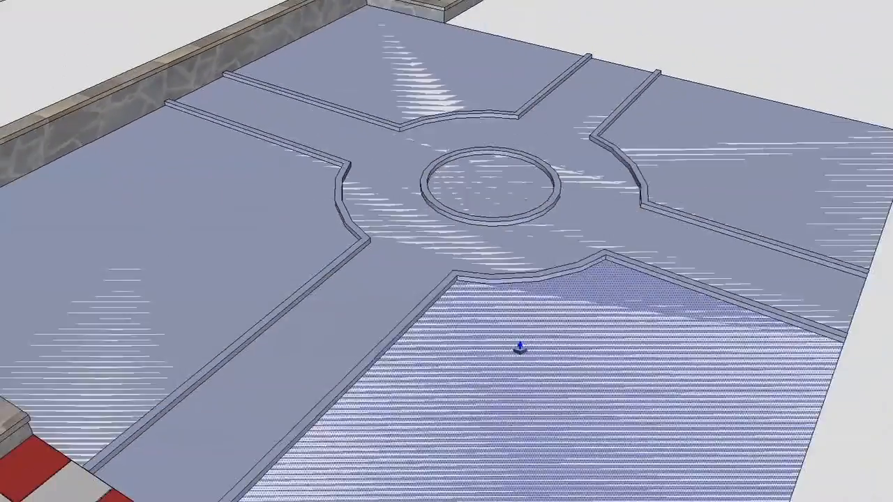
Step: Raise the corner bed faces, the cross-shaped path and the central circle slightly above the ground with Push/Pull
scroll(440, 307, "down", 1)
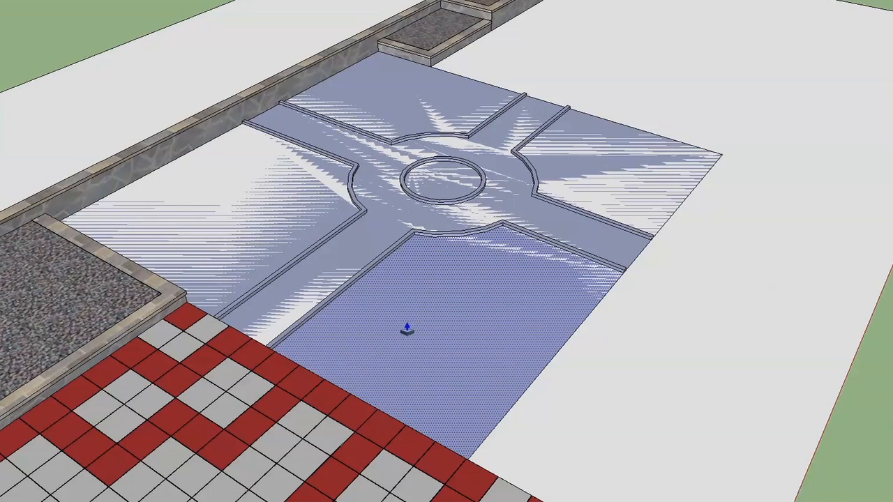
left_click(437, 323)
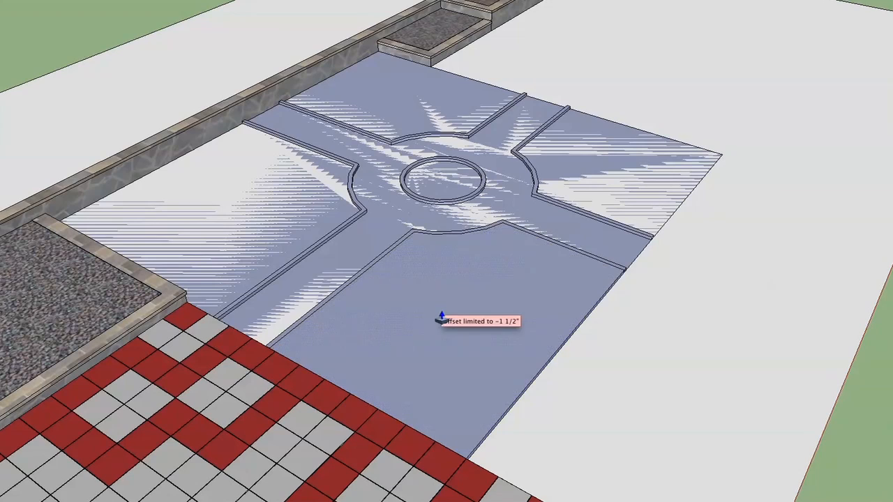
left_click(454, 283)
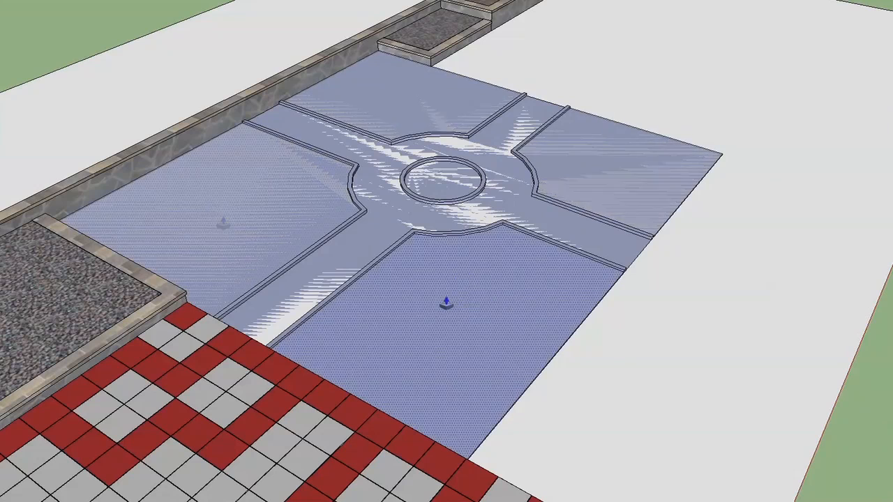
left_click(357, 252)
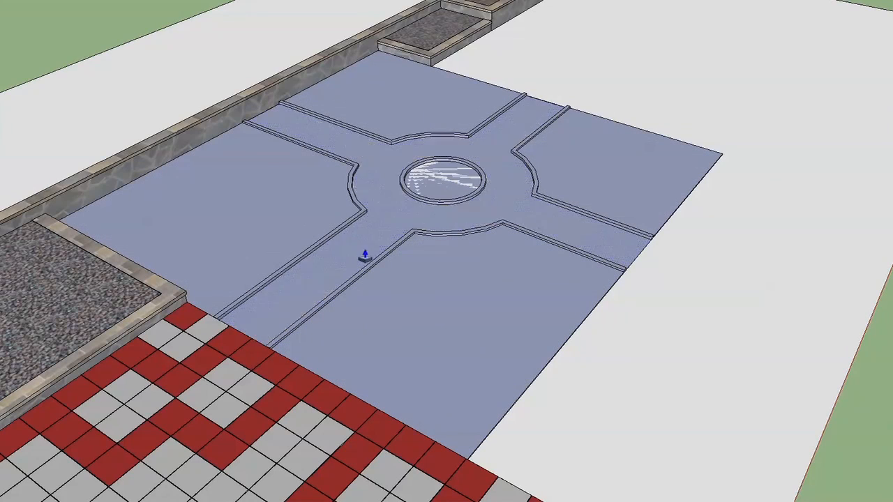
left_click(456, 206)
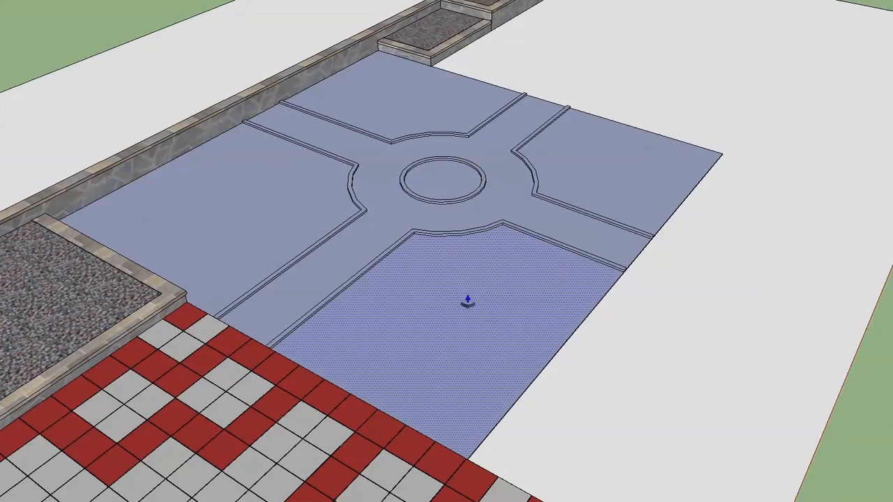
middle_click_drag(549, 361, 471, 301)
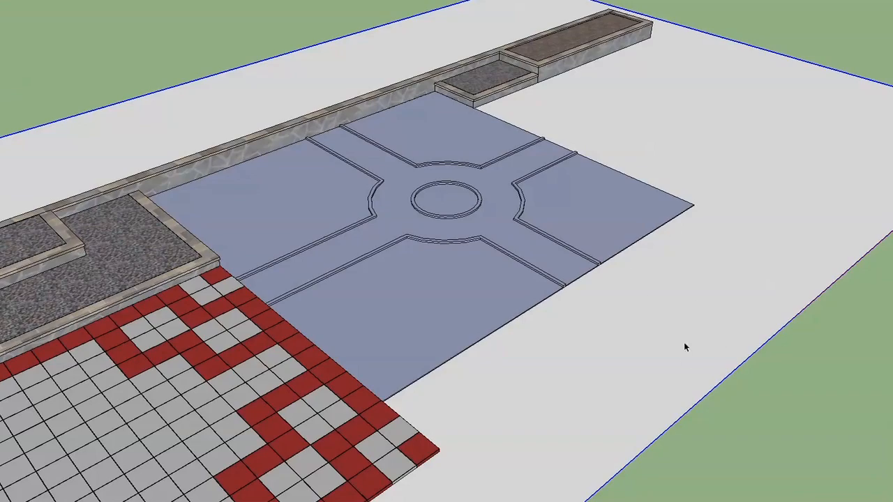
middle_click_drag(716, 450, 511, 362)
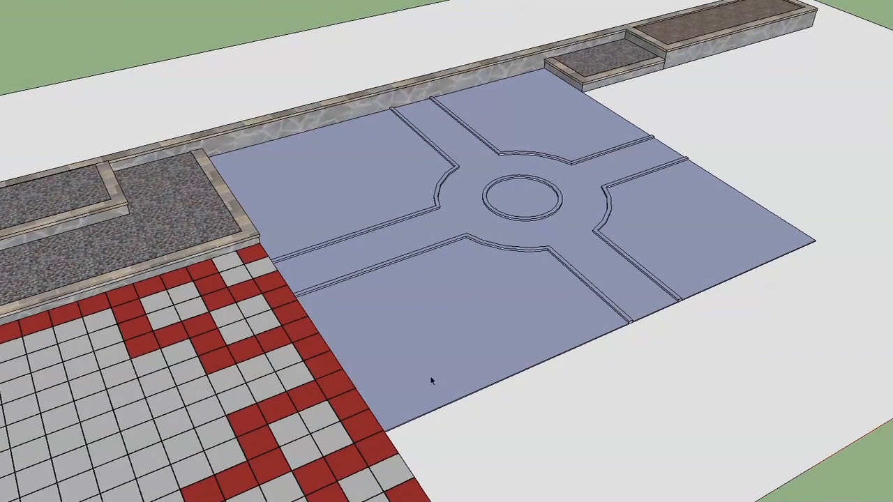
Step: Select the whole connected rose garden geometry and reverse its faces
triple_click(476, 290)
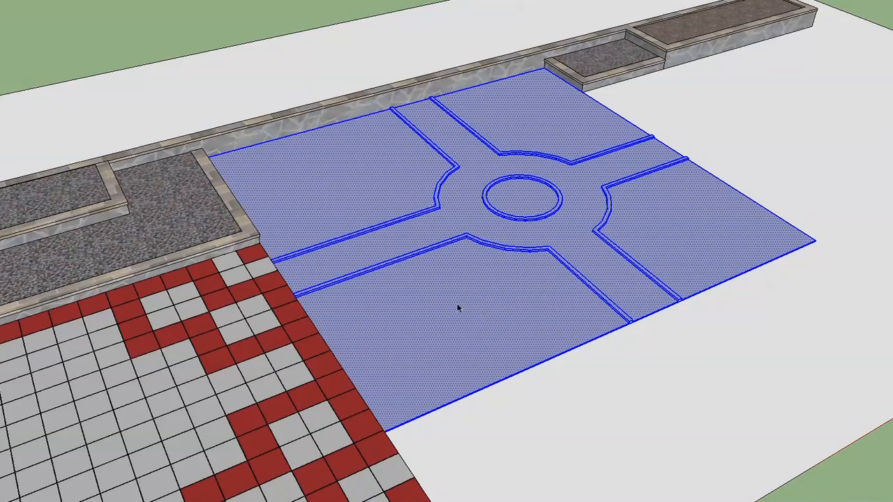
right_click(449, 273)
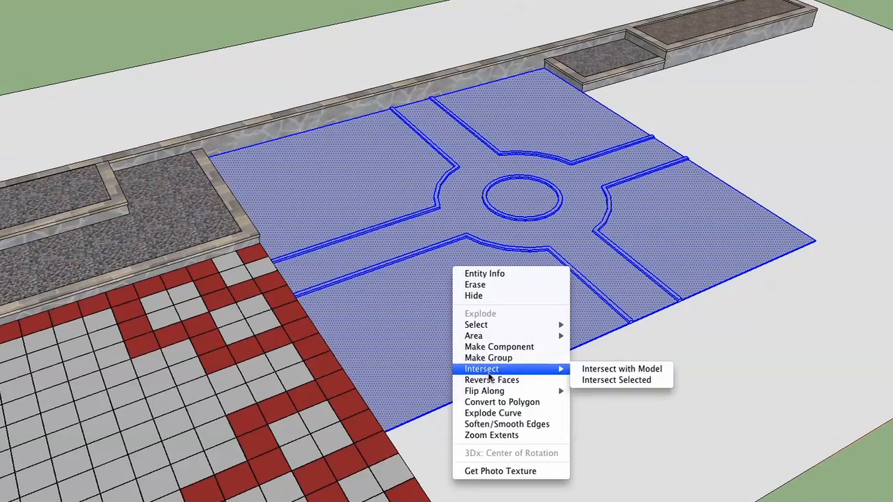
left_click(495, 380)
left_click(252, 35)
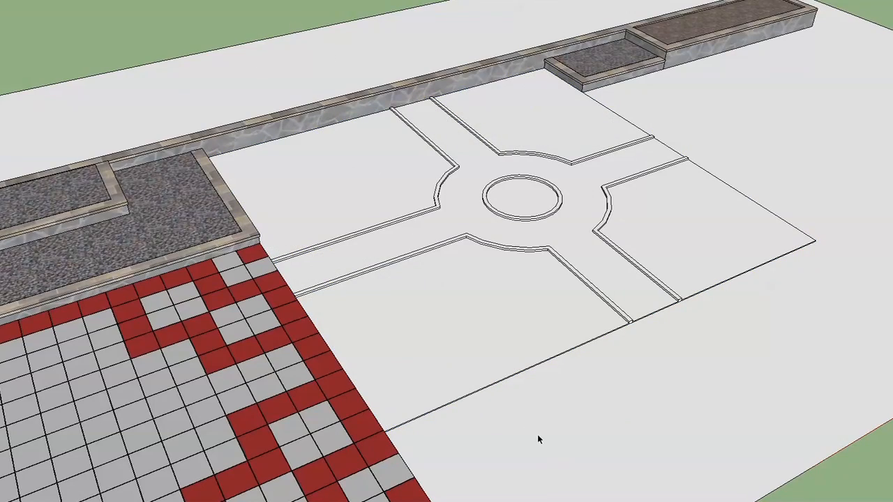
Step: Examine the raised borders, bed faces, cross-shaped path and central circle of the rose garden up close and from above
scroll(536, 432, "up", 5)
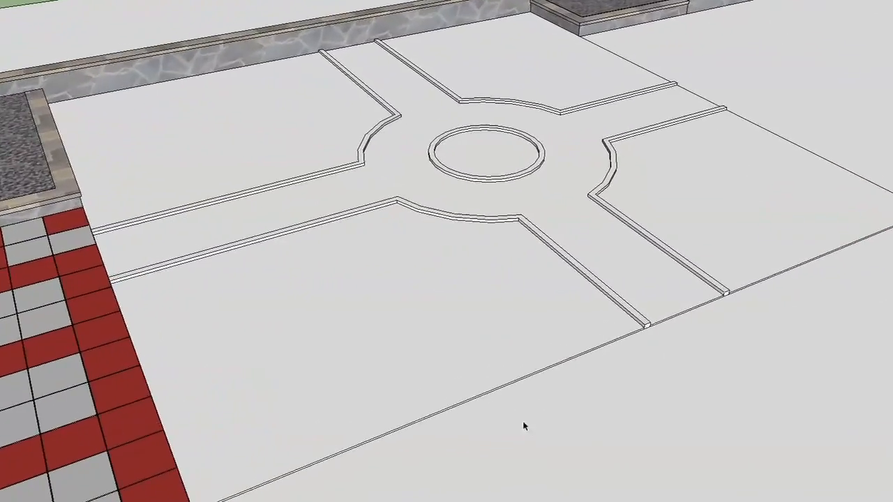
scroll(515, 423, "up", 5)
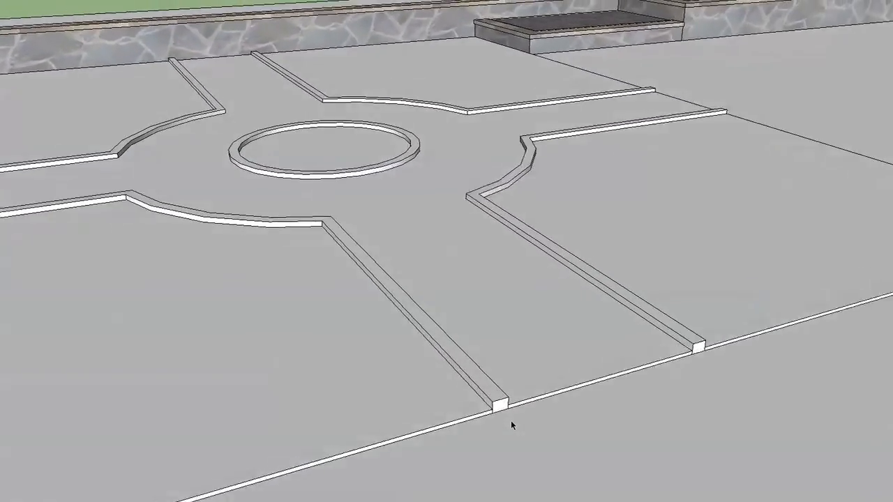
mouse_move(511, 421)
middle_mouse_down()
mouse_move(486, 382)
mouse_move(423, 333)
mouse_move(411, 242)
middle_mouse_up()
left_click(412, 242)
left_click(481, 247)
left_click(421, 170)
left_click(356, 258)
left_click(497, 103)
left_click(651, 205)
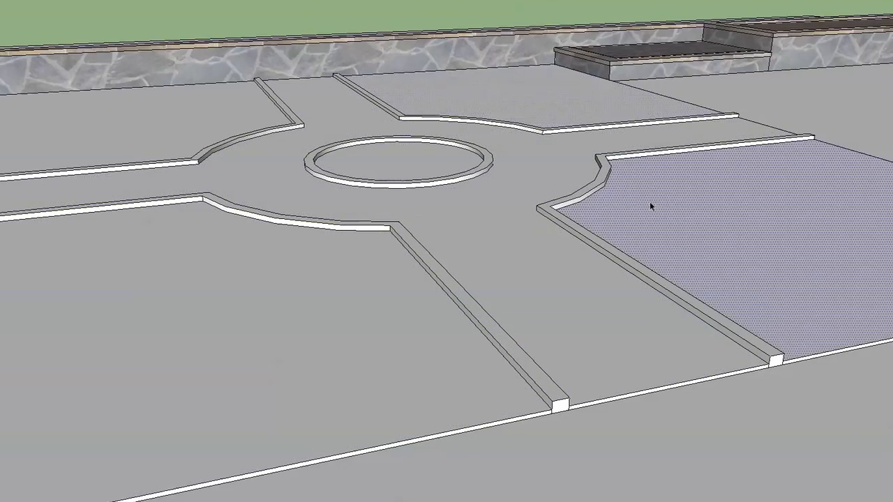
middle_click_drag(214, 121, 655, 434)
left_click(688, 472)
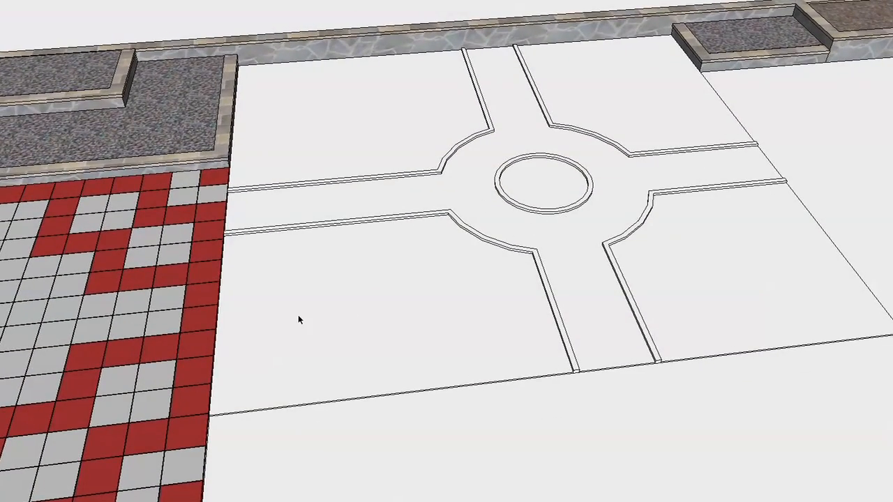
middle_click_drag(479, 249, 585, 198)
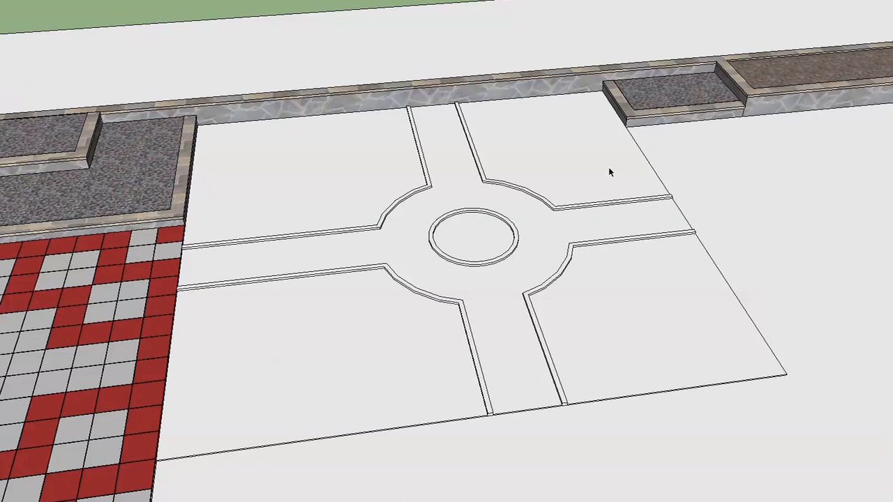
Step: Paint the cross-shaped path with the small planter's grey gravel and the four corner beds with the long planter's brown groundcover
key("b")
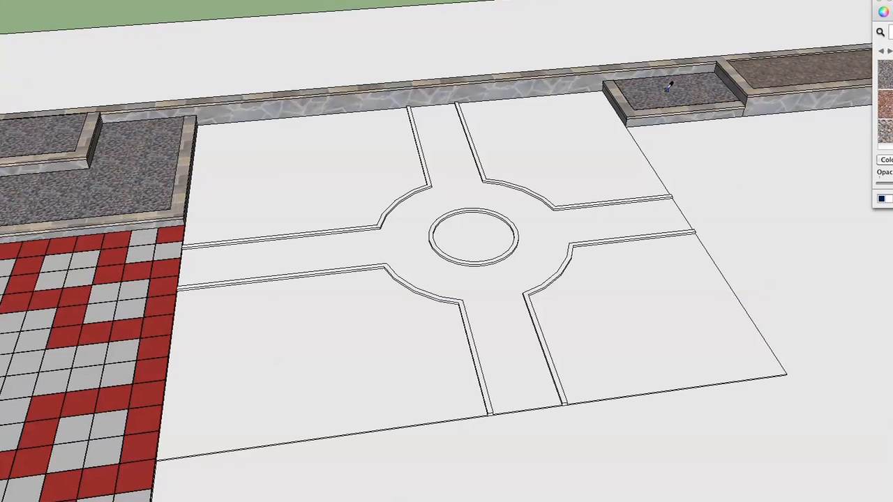
left_click(558, 231)
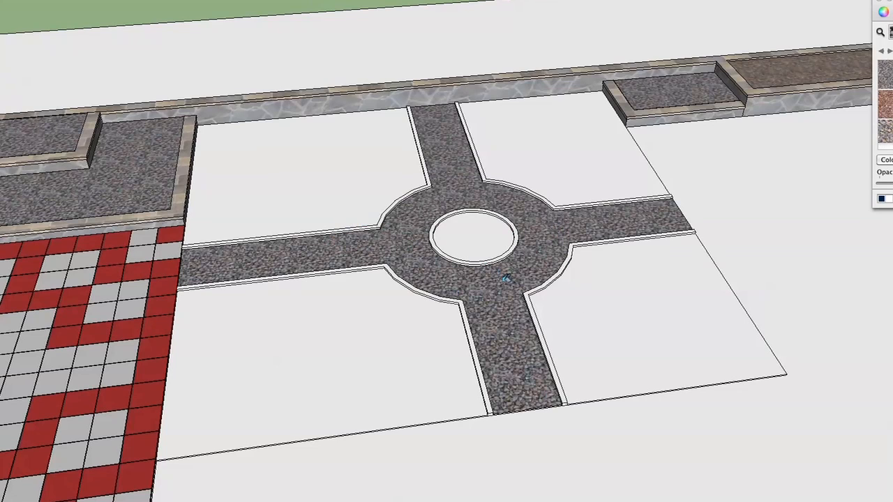
left_click(780, 65, "super")
left_click(549, 140)
left_click(614, 309)
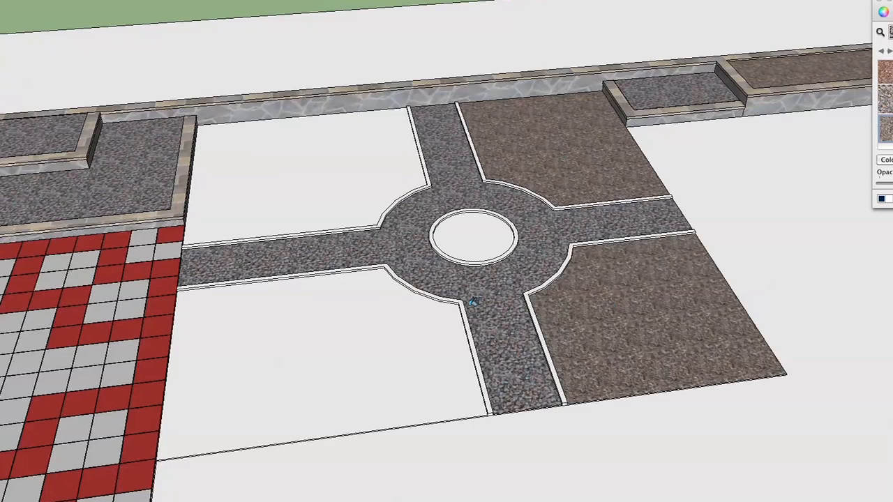
left_click(363, 331)
left_click(335, 185)
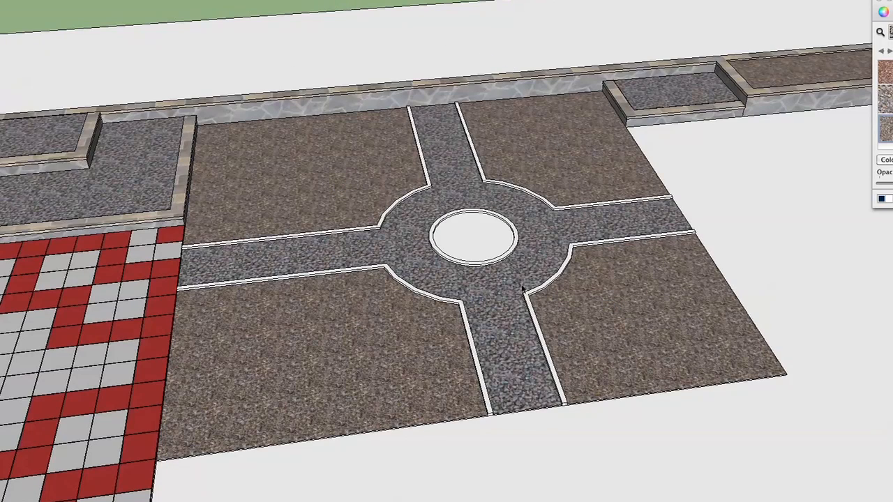
Step: Paint the face inside the central ring with the same brown groundcover as the corner beds
scroll(513, 308, "up", 5)
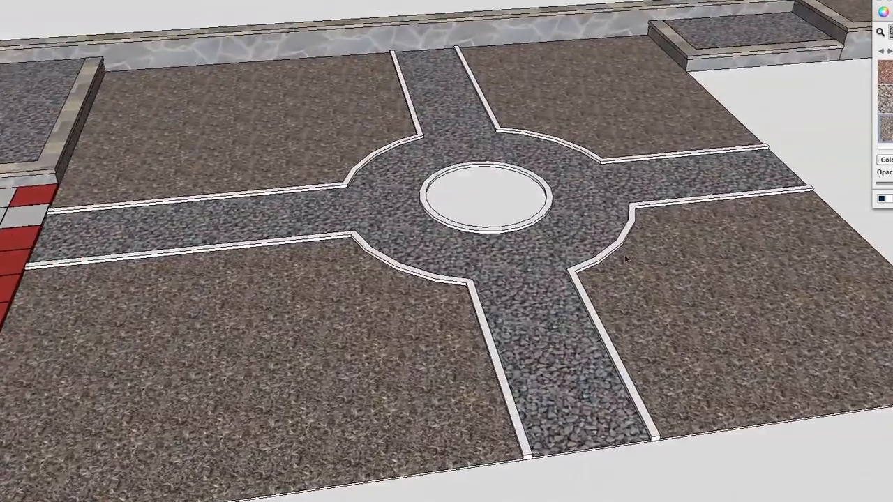
scroll(625, 257, "up", 5)
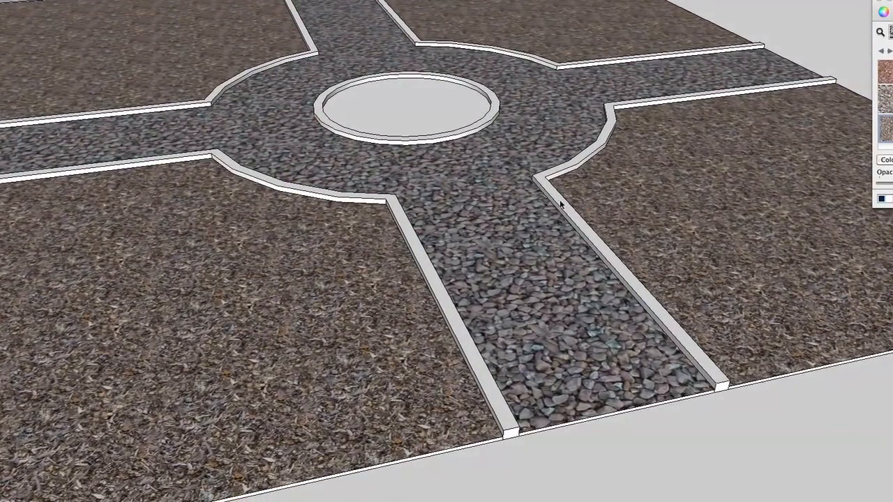
middle_click_drag(560, 202, 354, 282)
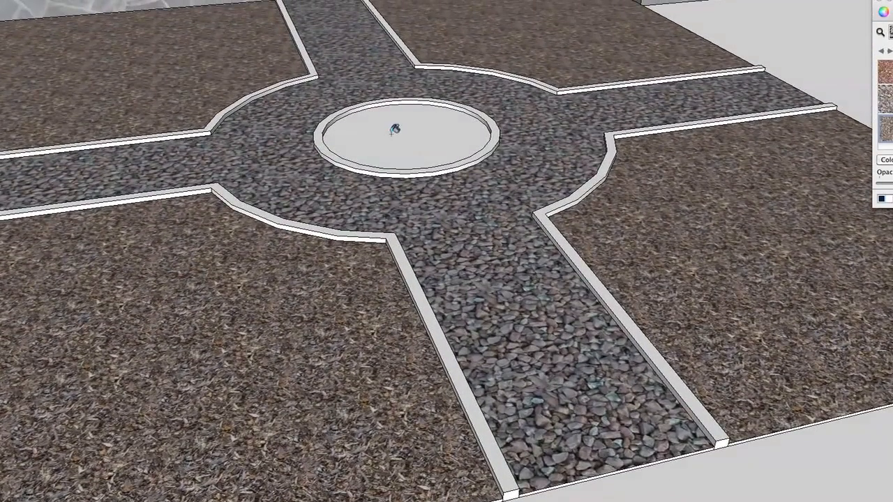
left_click(410, 123)
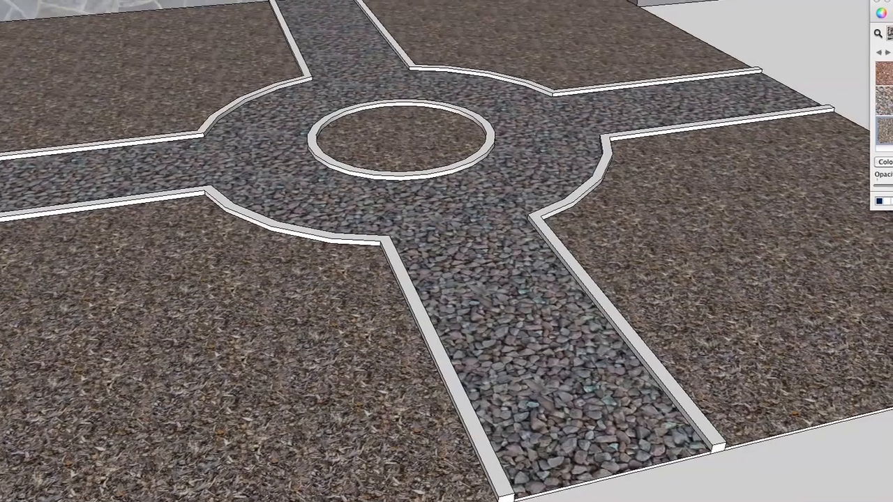
Step: Show the first swatches of the Brick and Cladding material collection
left_click(887, 74)
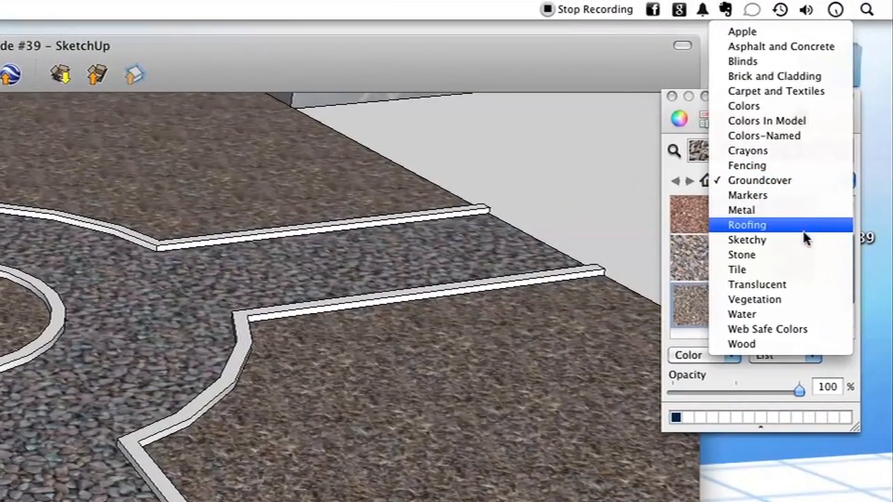
left_click(826, 76)
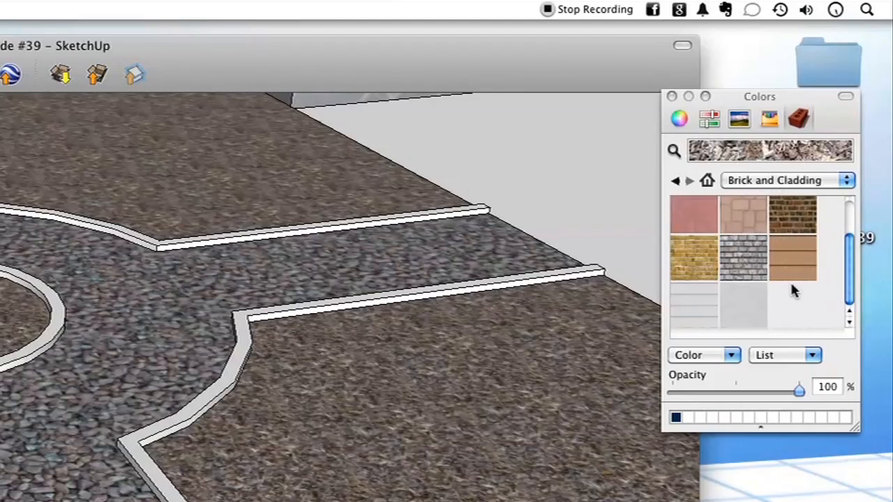
left_click_drag(852, 267, 850, 233)
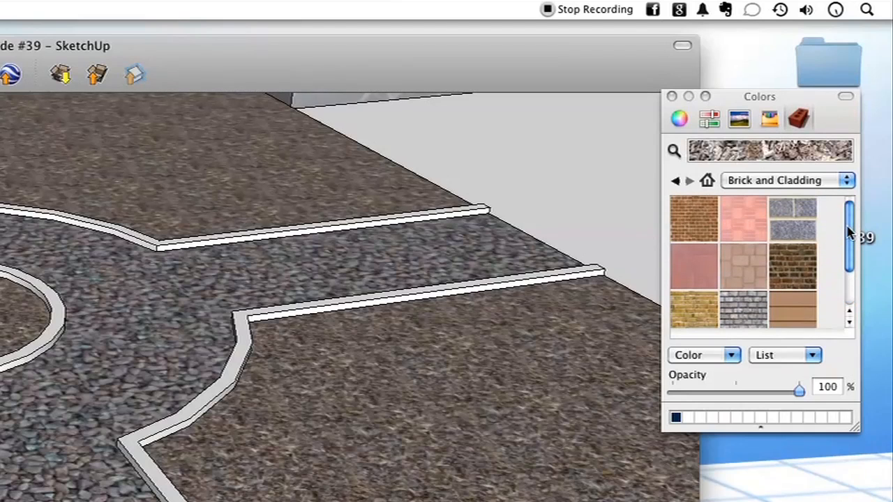
Step: Try the plain reddish brick material on the path-side border of the open bed beside the checkered patio, and undo it
left_click(708, 264)
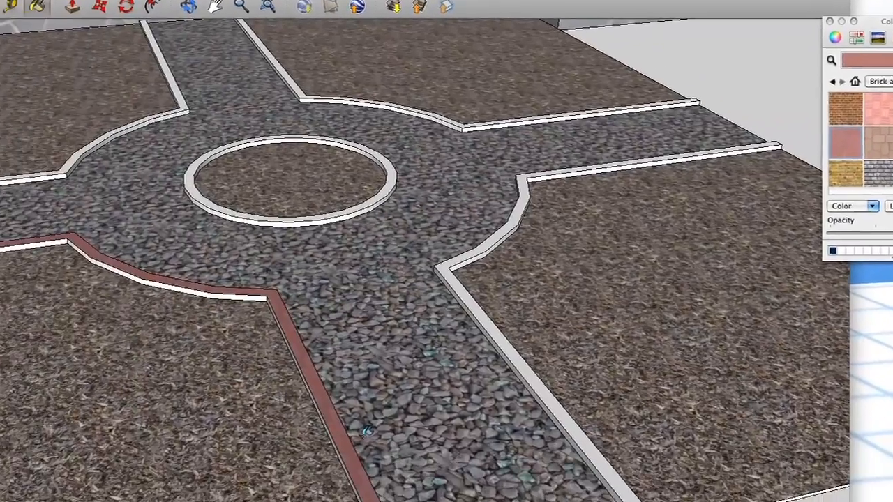
scroll(477, 349, "down", 5)
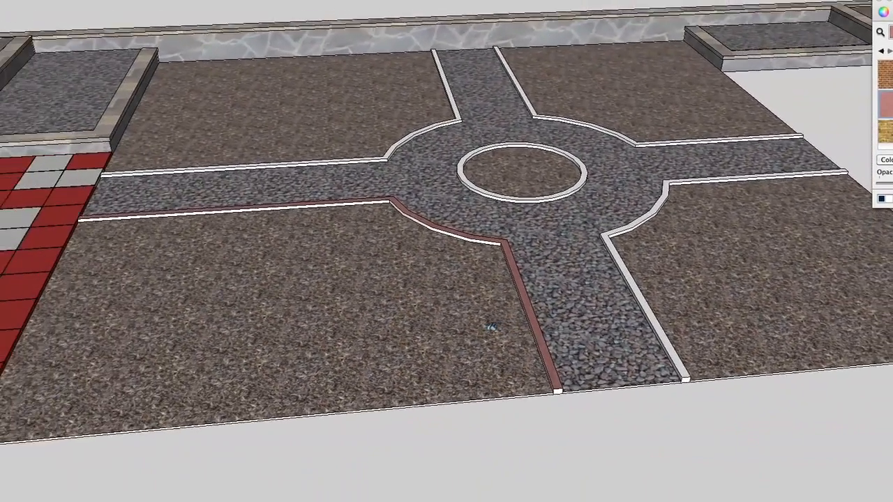
key("super+z")
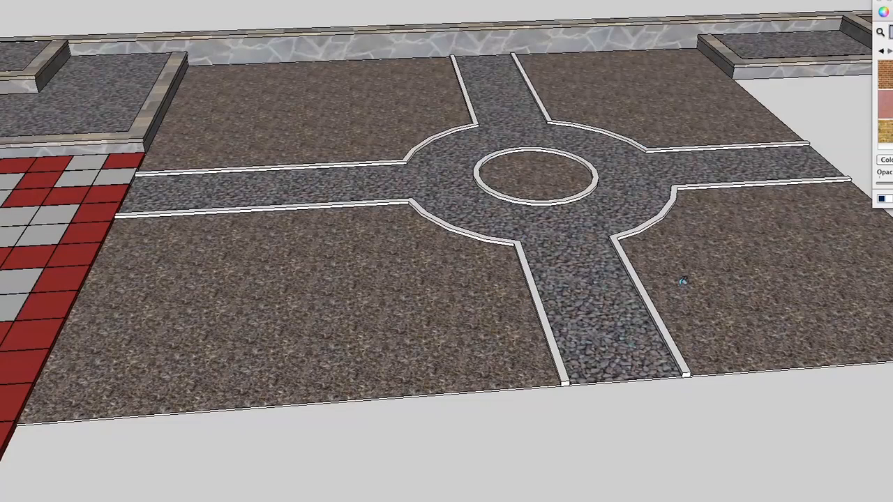
Step: Paint all unpainted bed border faces and the central ring with the plain reddish Brick and Cladding material
scroll(592, 255, "down", 2)
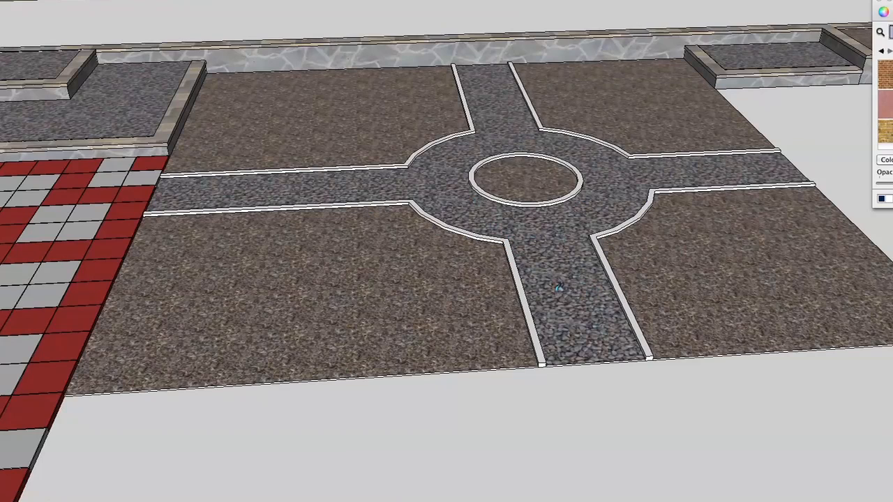
left_click(520, 277)
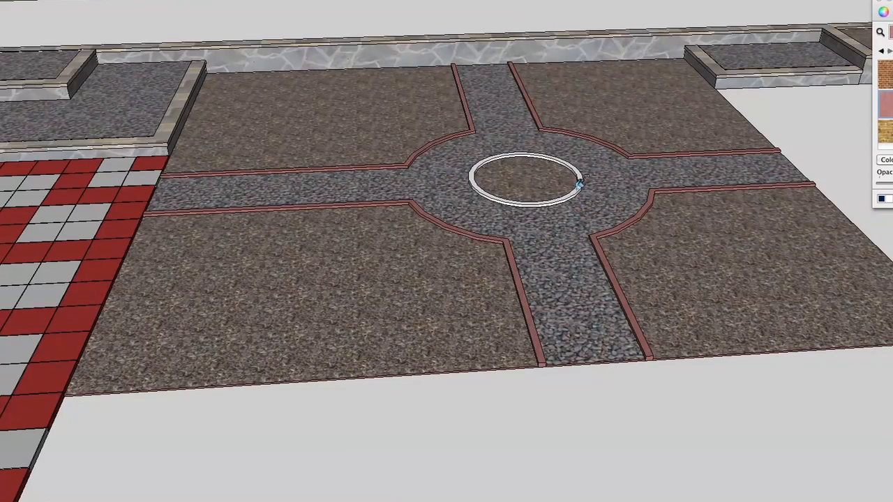
left_click(579, 183)
Step: Select the whole painted rose garden, including beds, borders, path and central circle, and make it a group
scroll(547, 33, "down", 4)
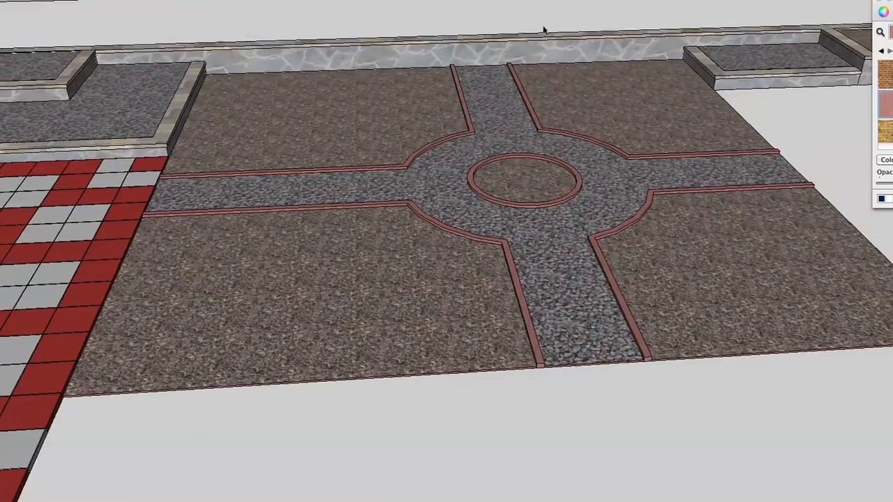
scroll(510, 269, "up", 3)
scroll(511, 269, "up", 5)
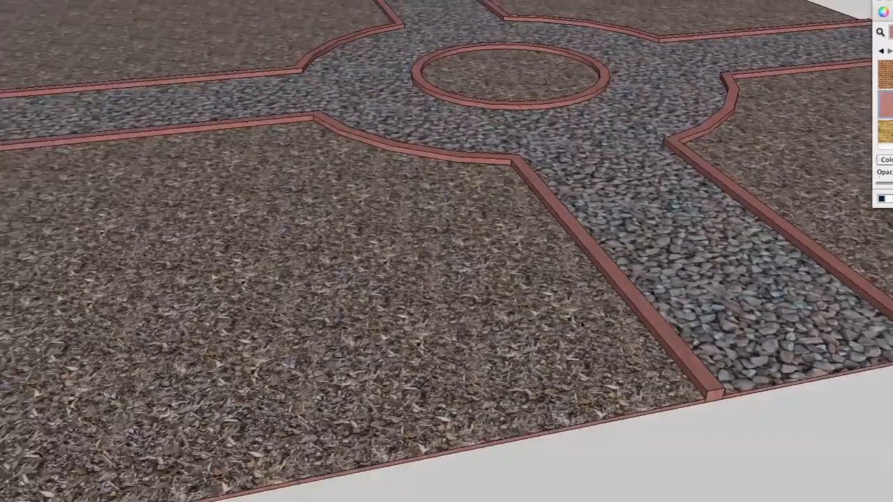
middle_click_drag(582, 324, 477, 280)
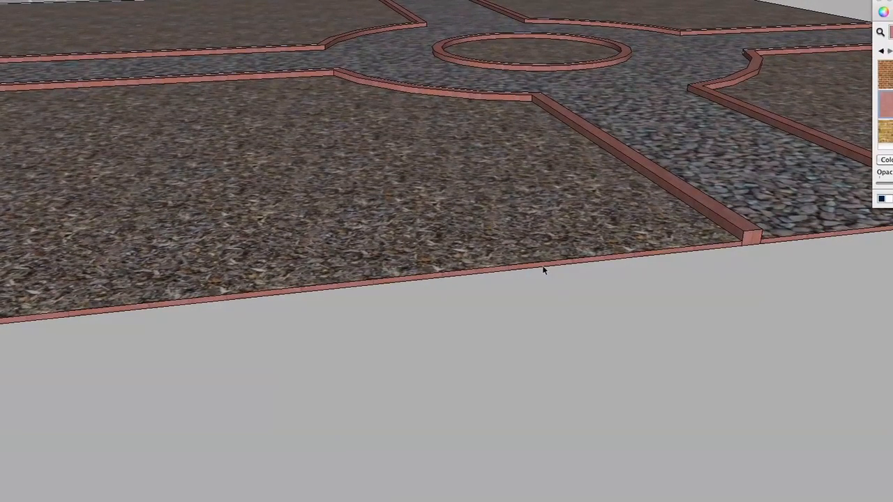
mouse_move(543, 327)
middle_mouse_down()
mouse_move(523, 328)
mouse_move(525, 339)
middle_mouse_up()
scroll(527, 341, "down", 5)
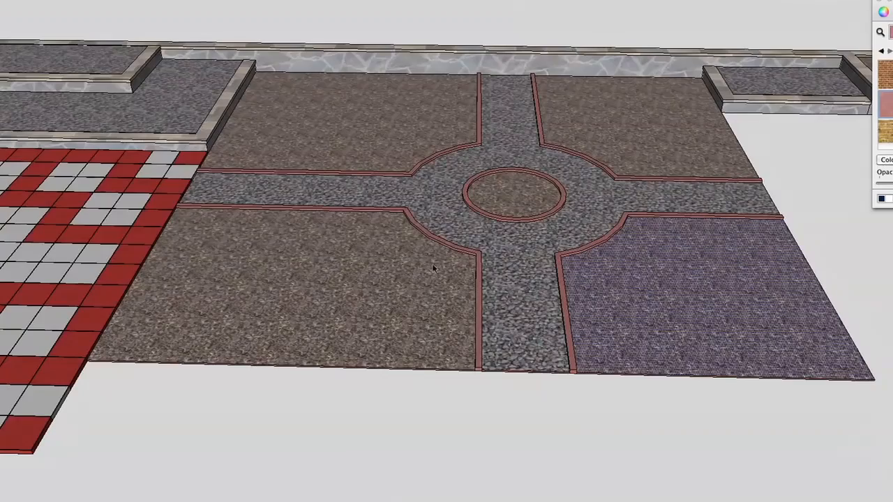
left_click(432, 268)
right_click(357, 123)
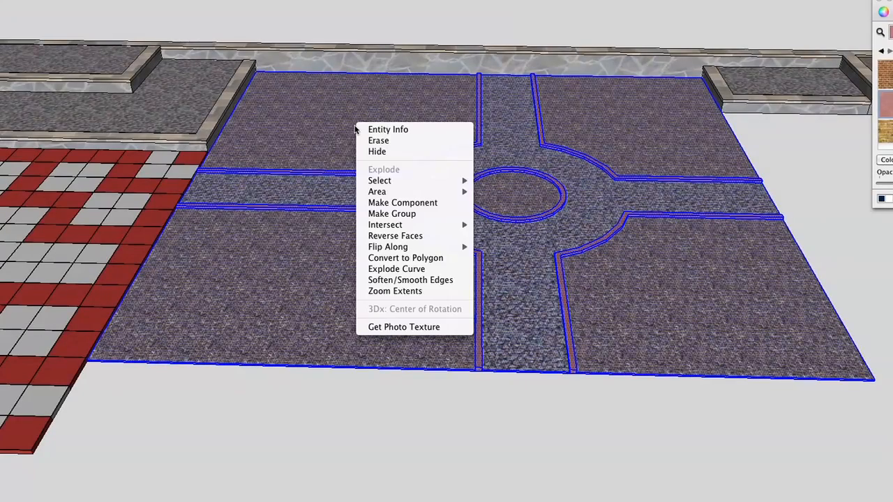
left_click(406, 214)
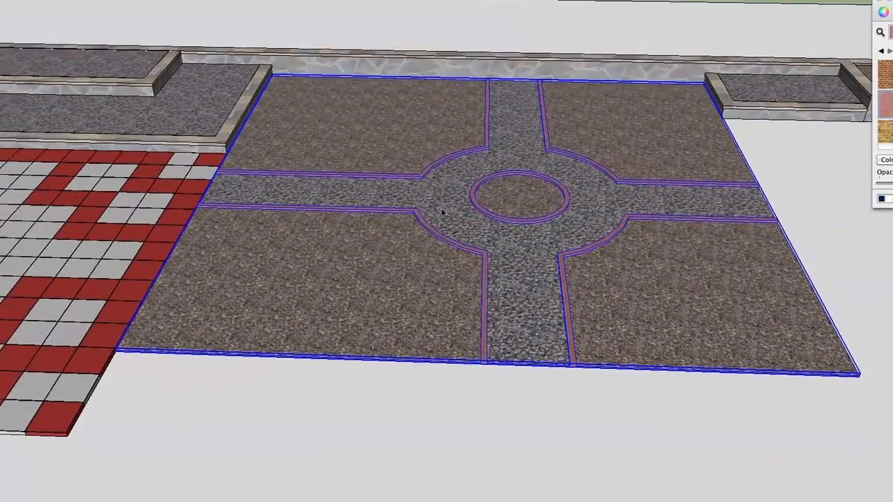